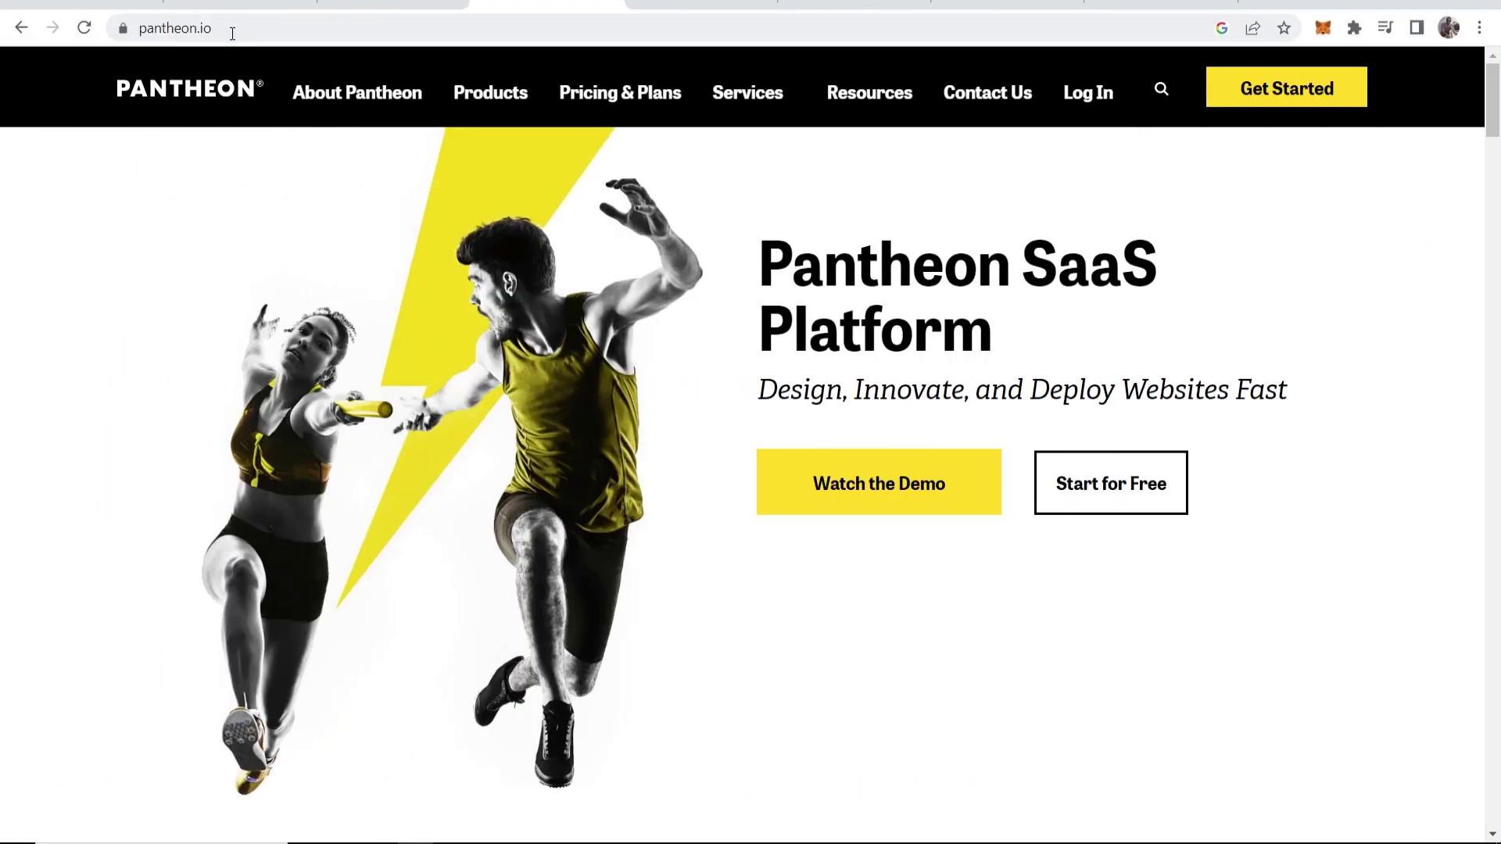
# - Browse the Pantheon search results, then return to the Pantheon homepage
pyautogui.hotkey('ctrl', 'Tab')
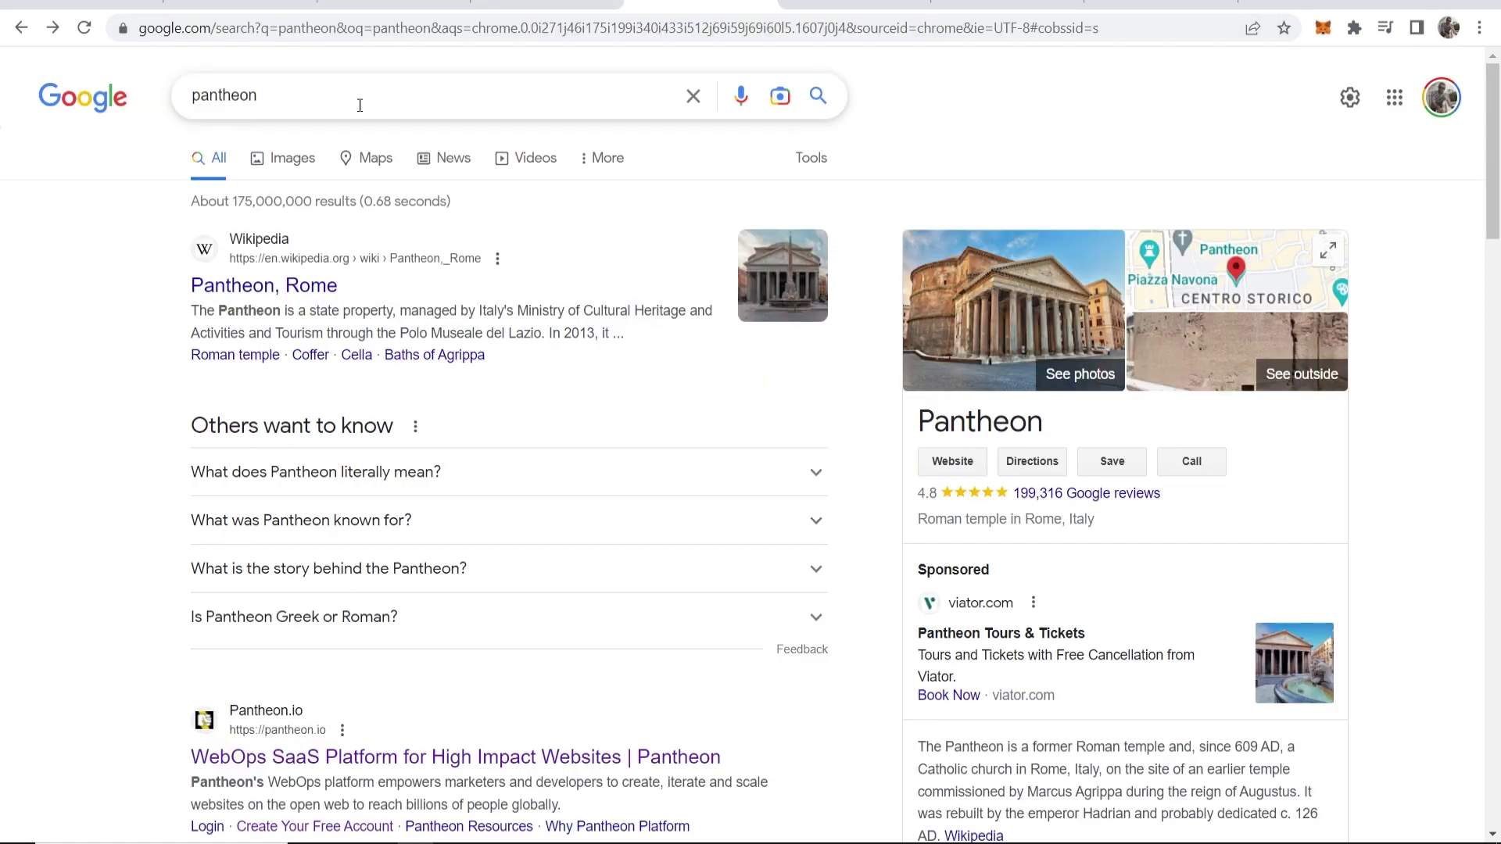
pyautogui.click(295, 100)
pyautogui.click(87, 401)
pyautogui.scroll(-6, 87, 400)
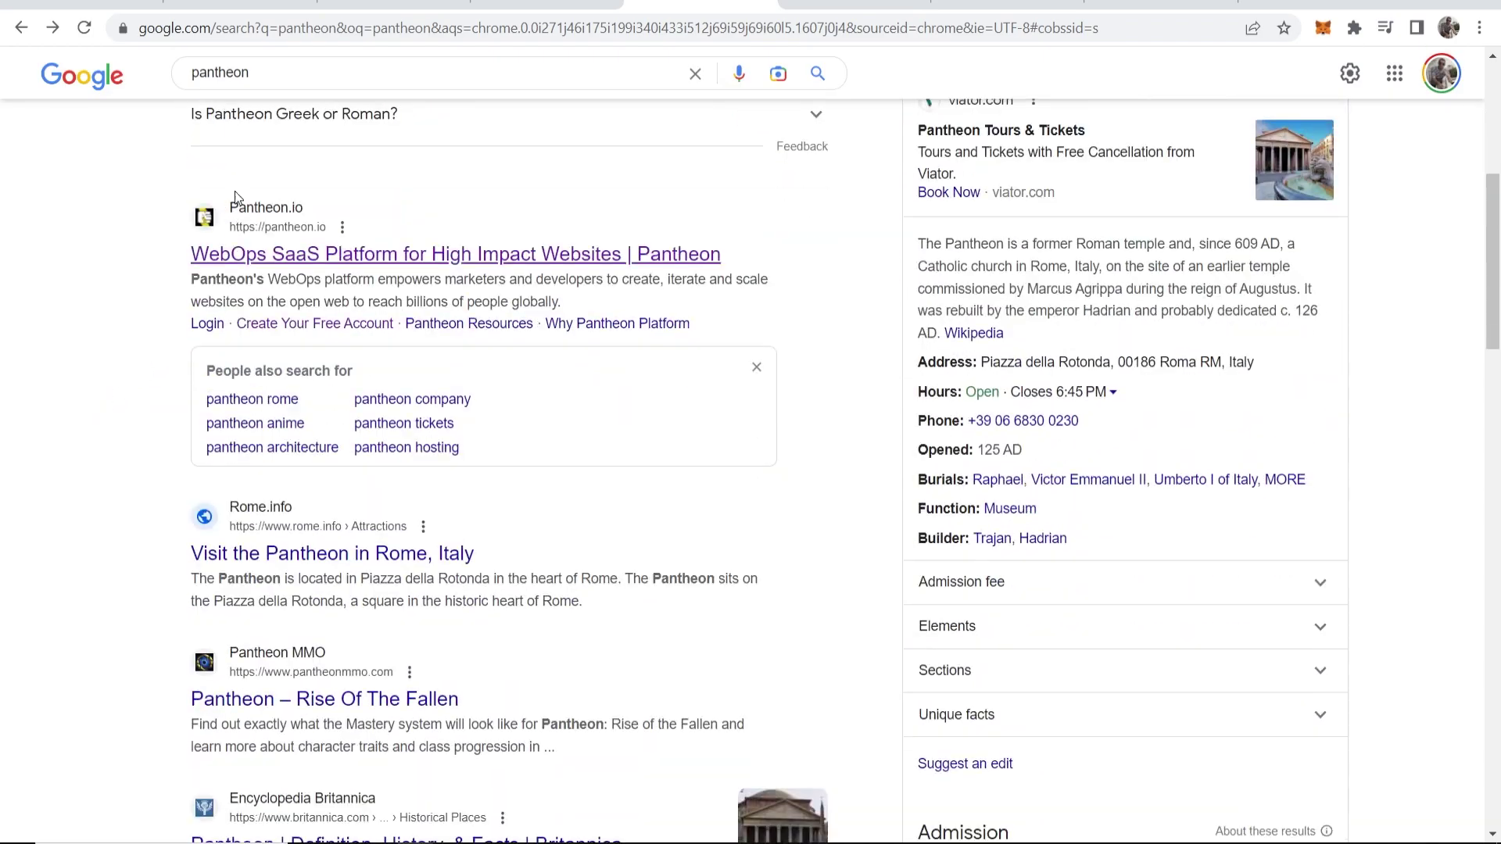
pyautogui.click(547, 7)
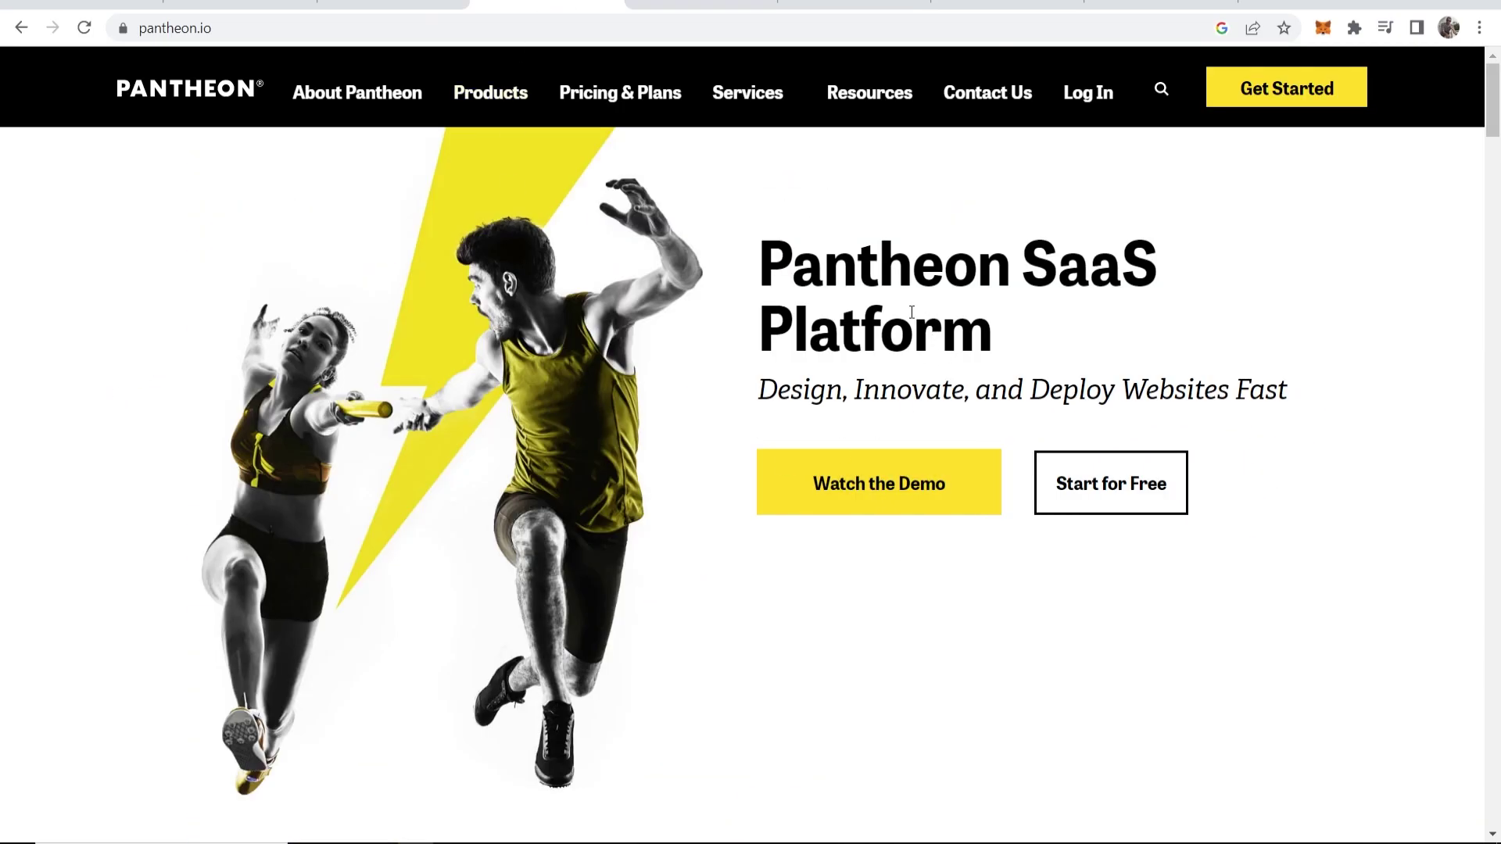
# - Open the free sign-up form and review its headings and the Two Free Sandbox Sites benefit
pyautogui.click(1112, 494)
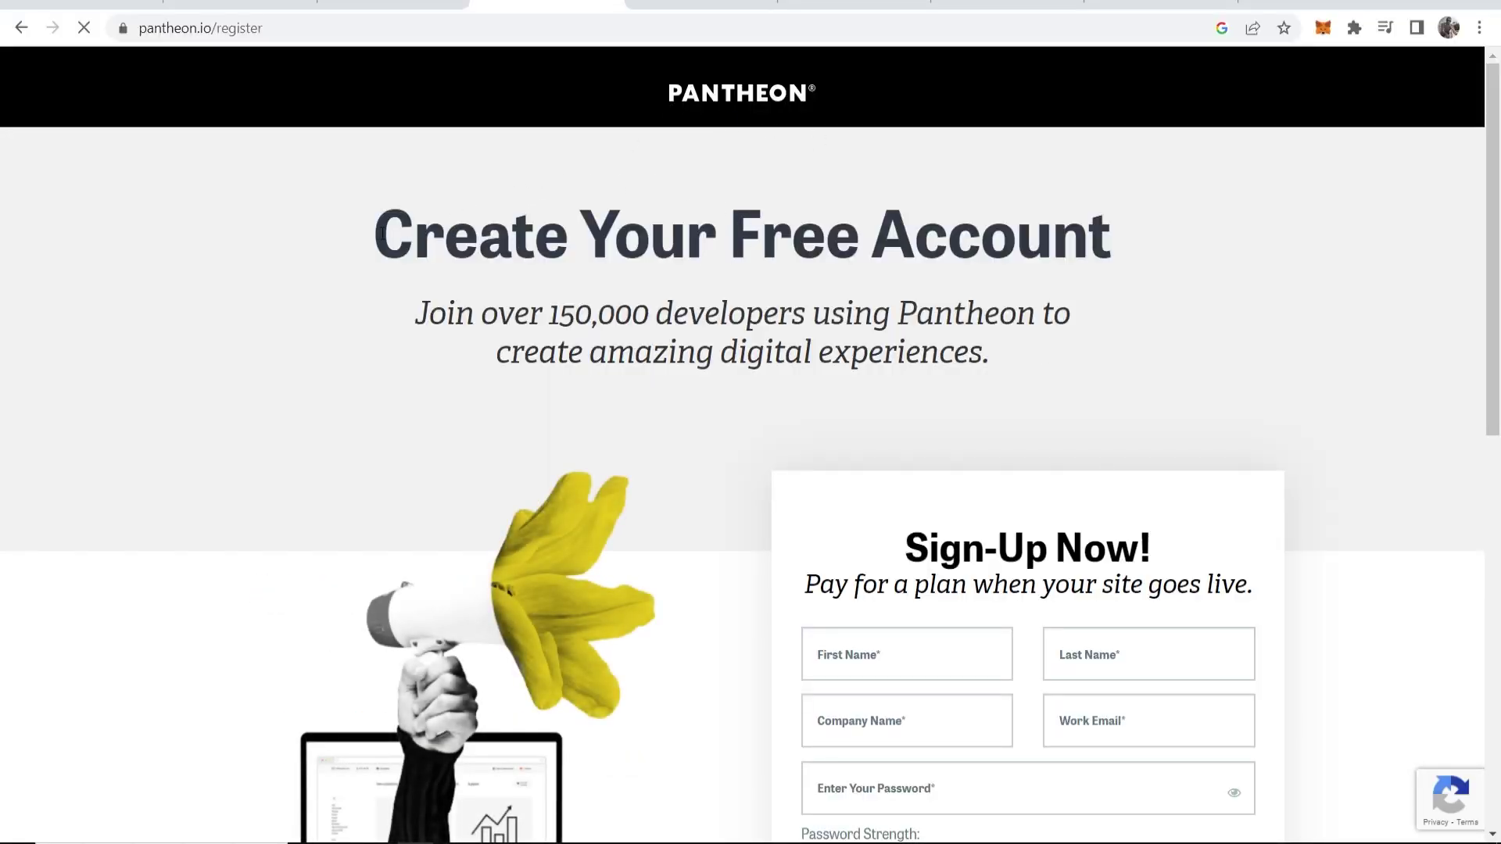
pyautogui.moveTo(386, 233); pyautogui.dragTo(1127, 223)
pyautogui.click(1127, 223)
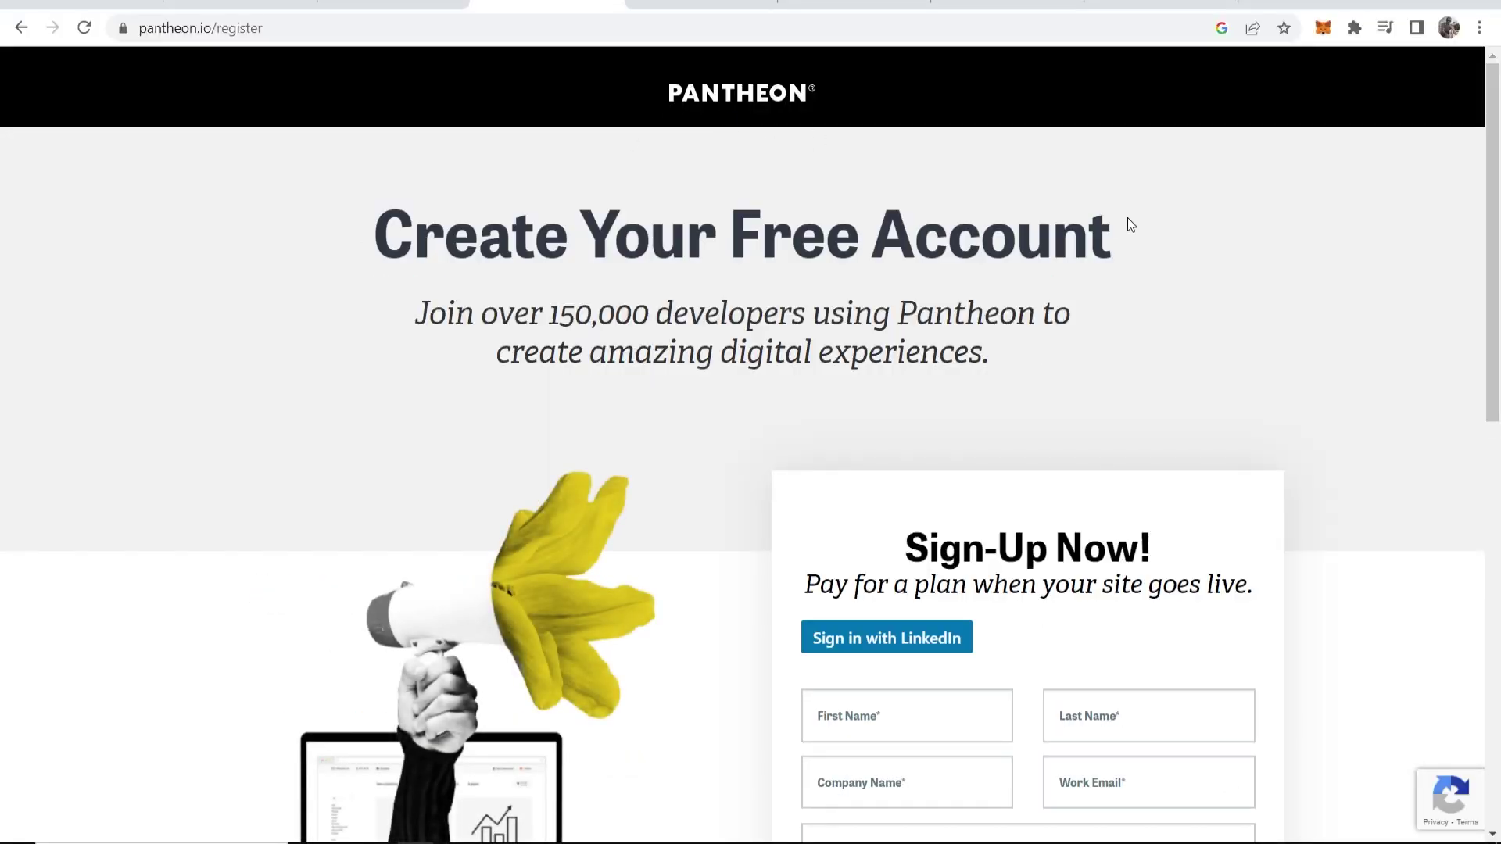
pyautogui.scroll(-5, 1127, 225)
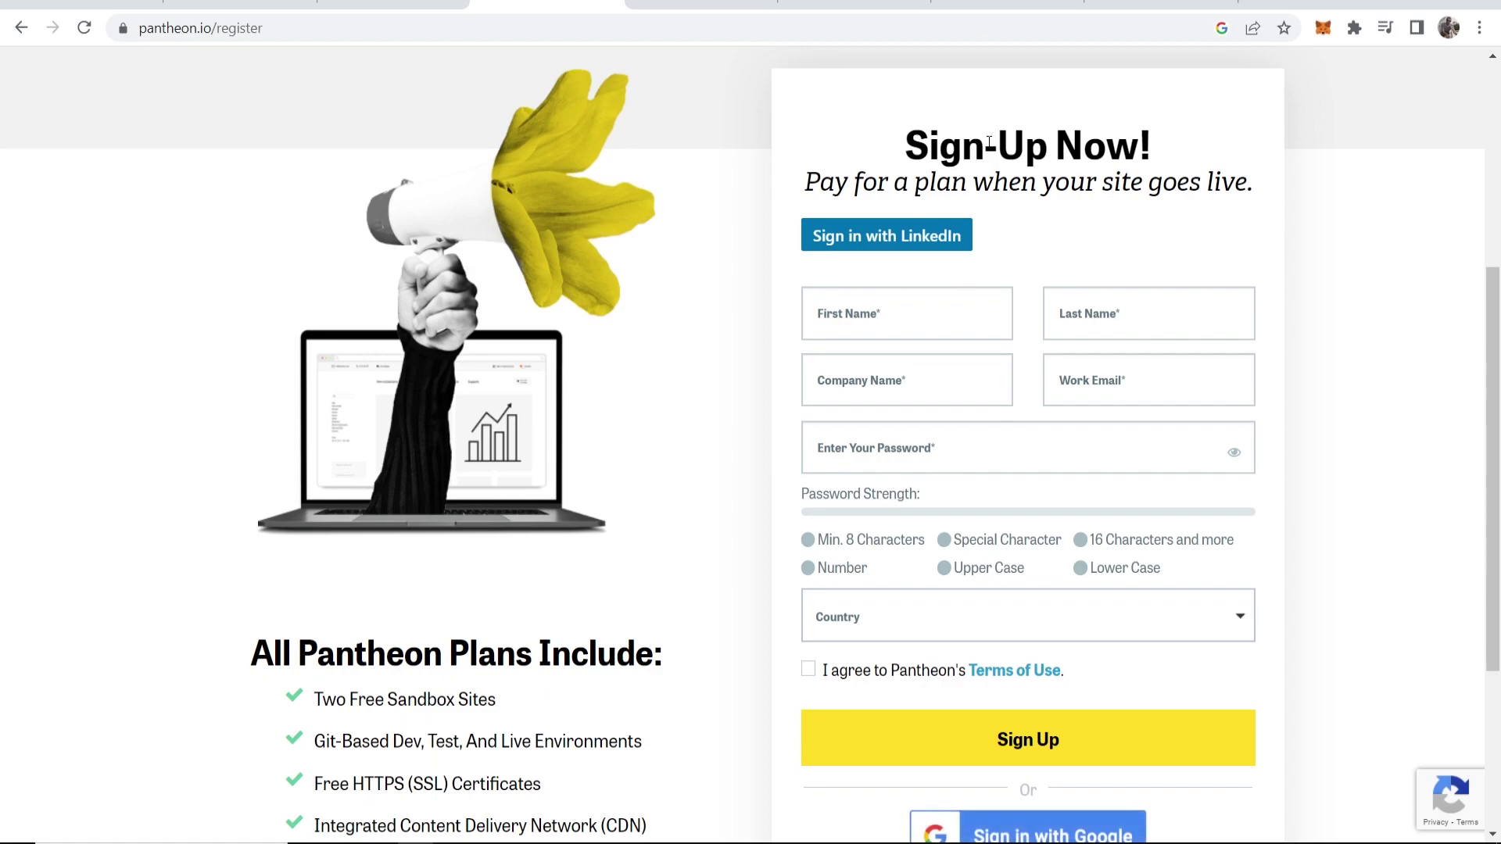
pyautogui.moveTo(907, 145); pyautogui.dragTo(1193, 147)
pyautogui.click(1167, 132)
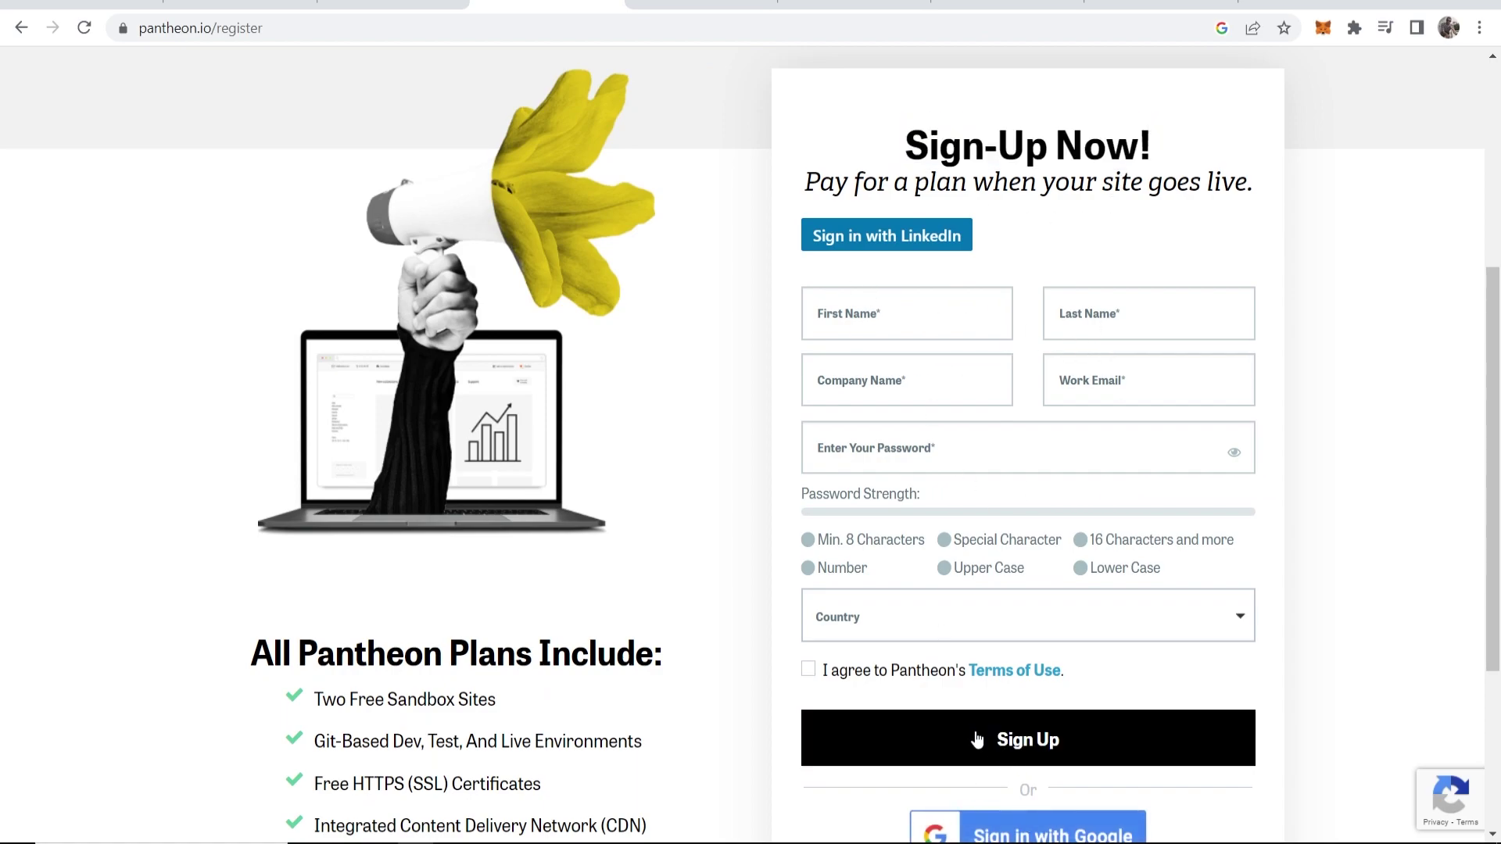
pyautogui.scroll(-3, 613, 572)
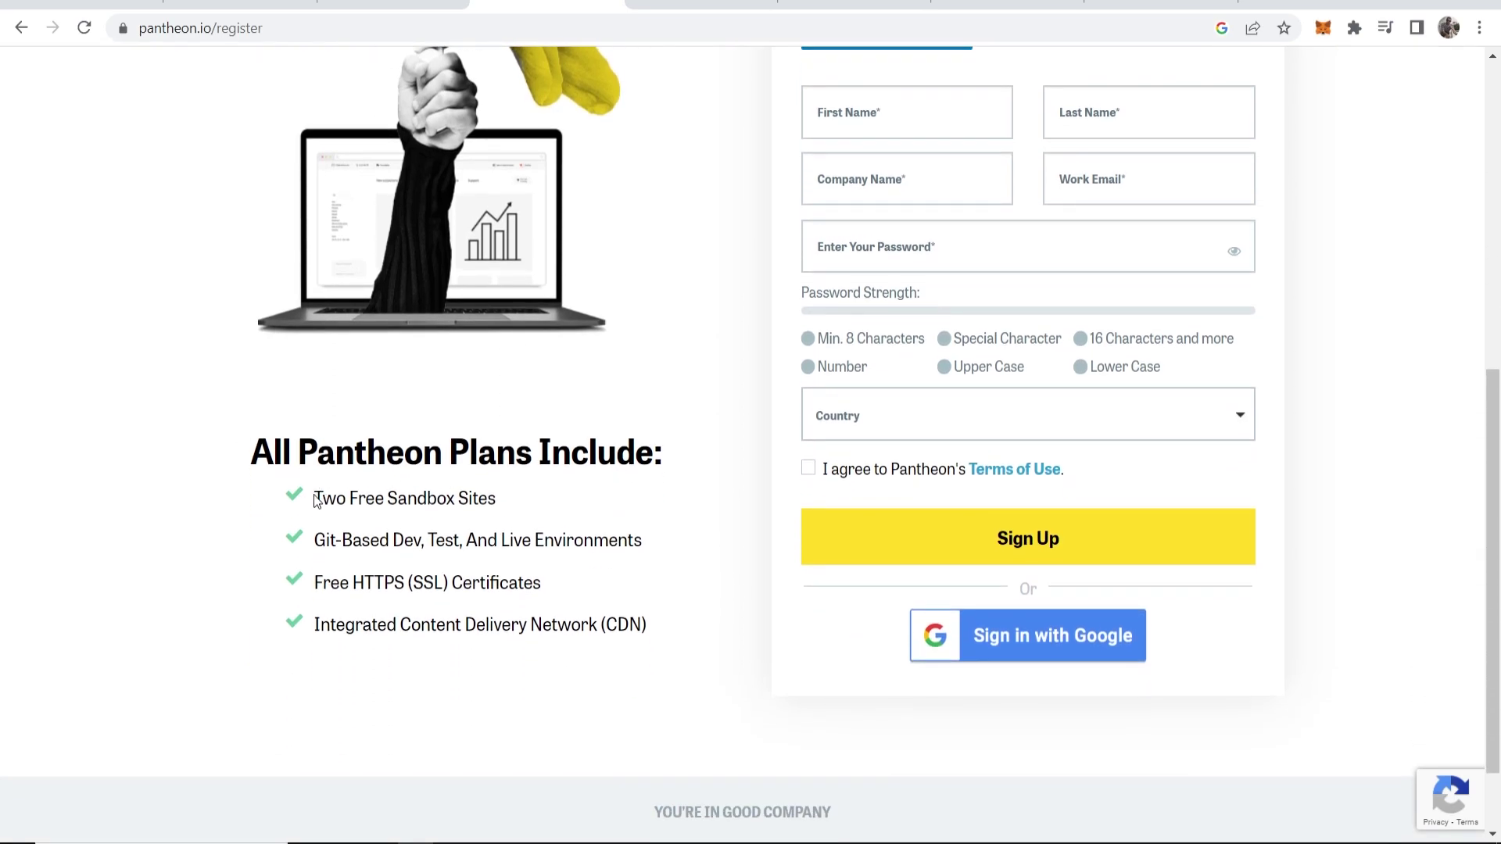
pyautogui.moveTo(316, 501); pyautogui.dragTo(505, 500)
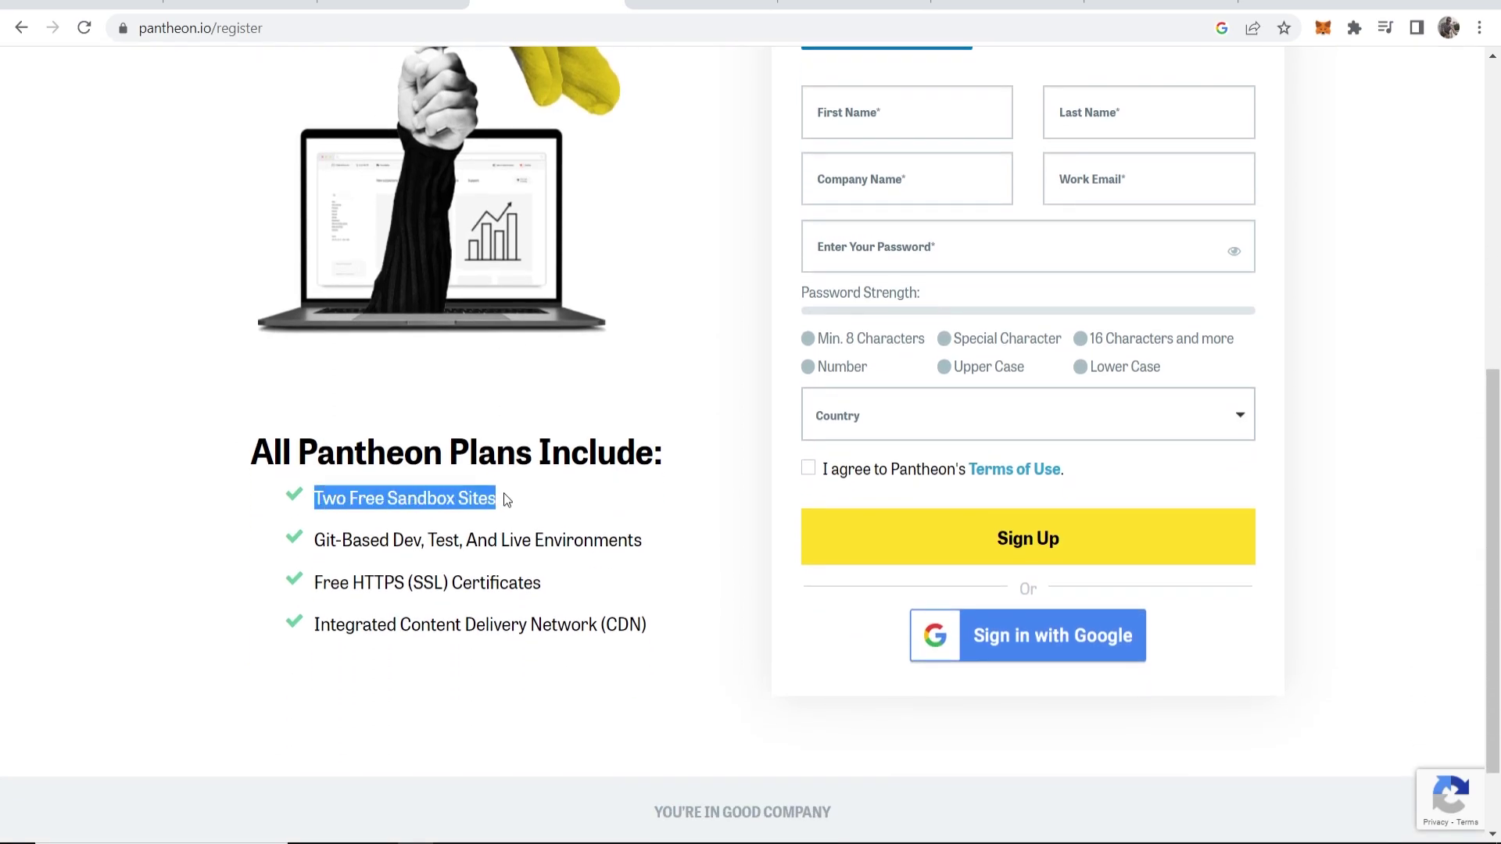
pyautogui.click(579, 509)
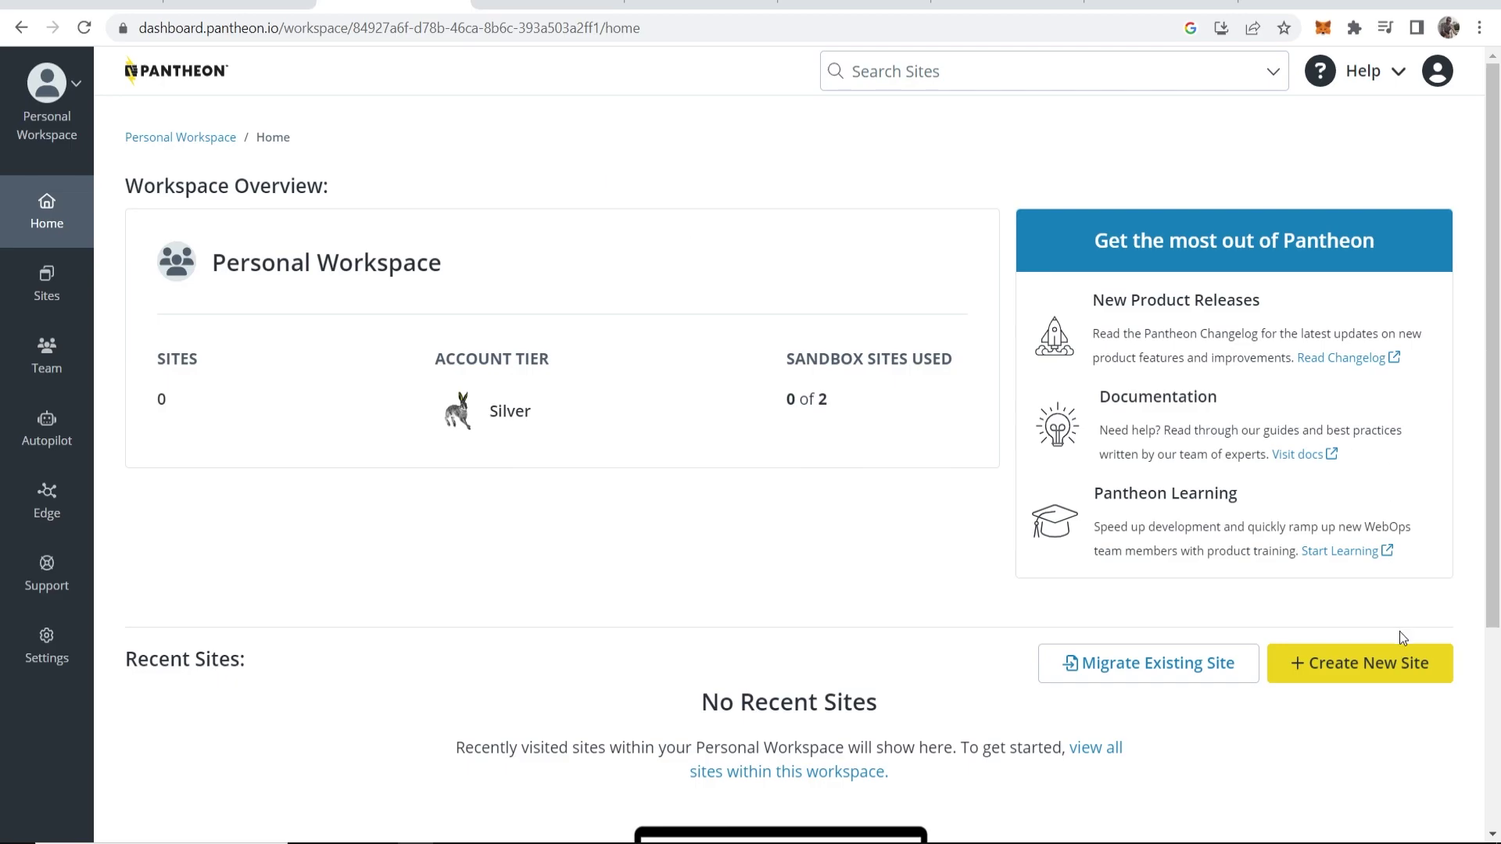
# - Create a new WordPress site named KnowledgeBase in the United States region
pyautogui.click(1357, 664)
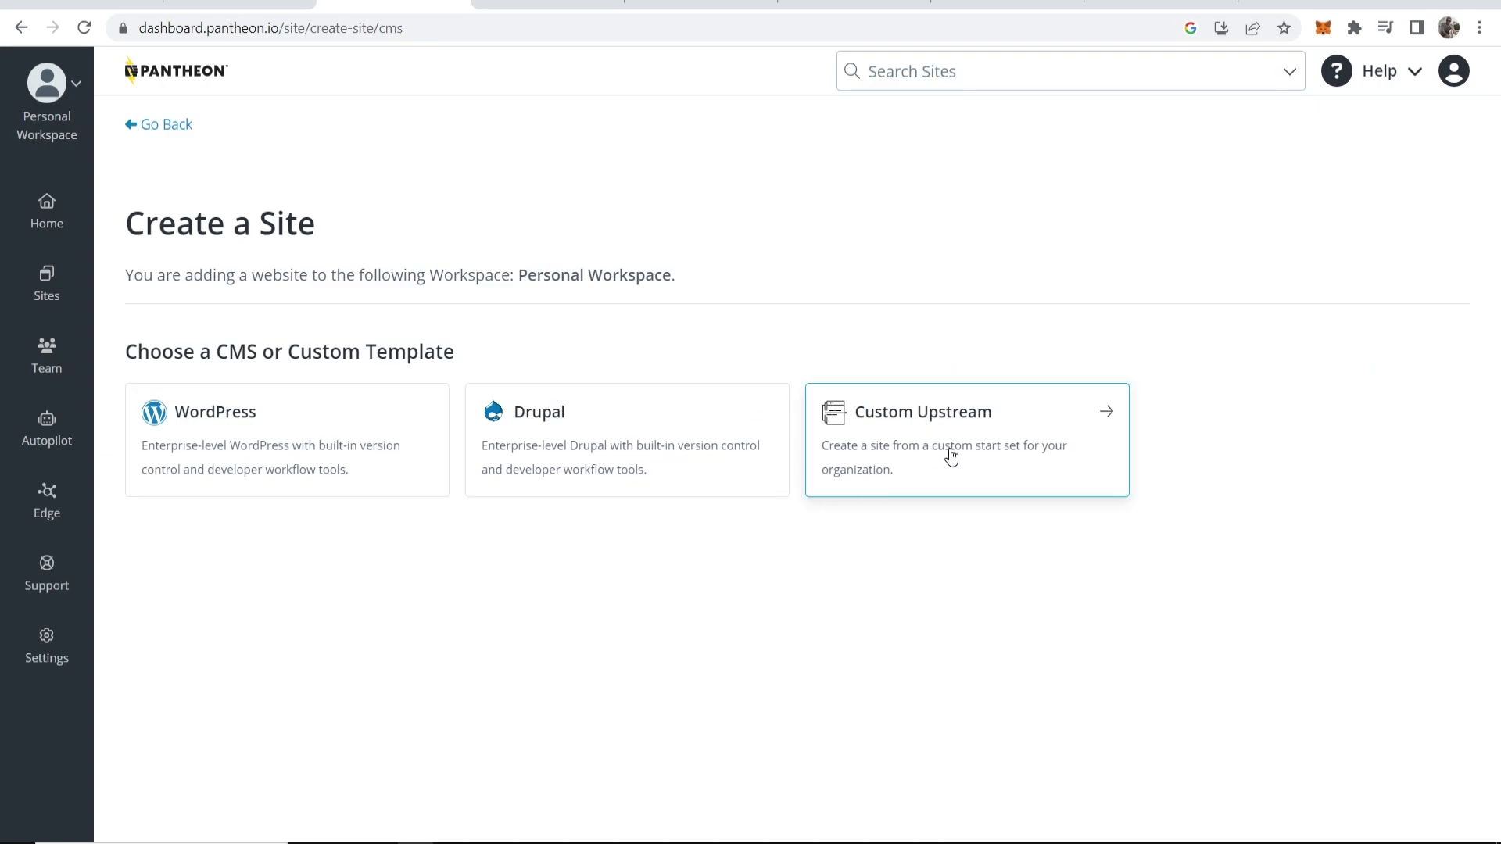
pyautogui.click(283, 461)
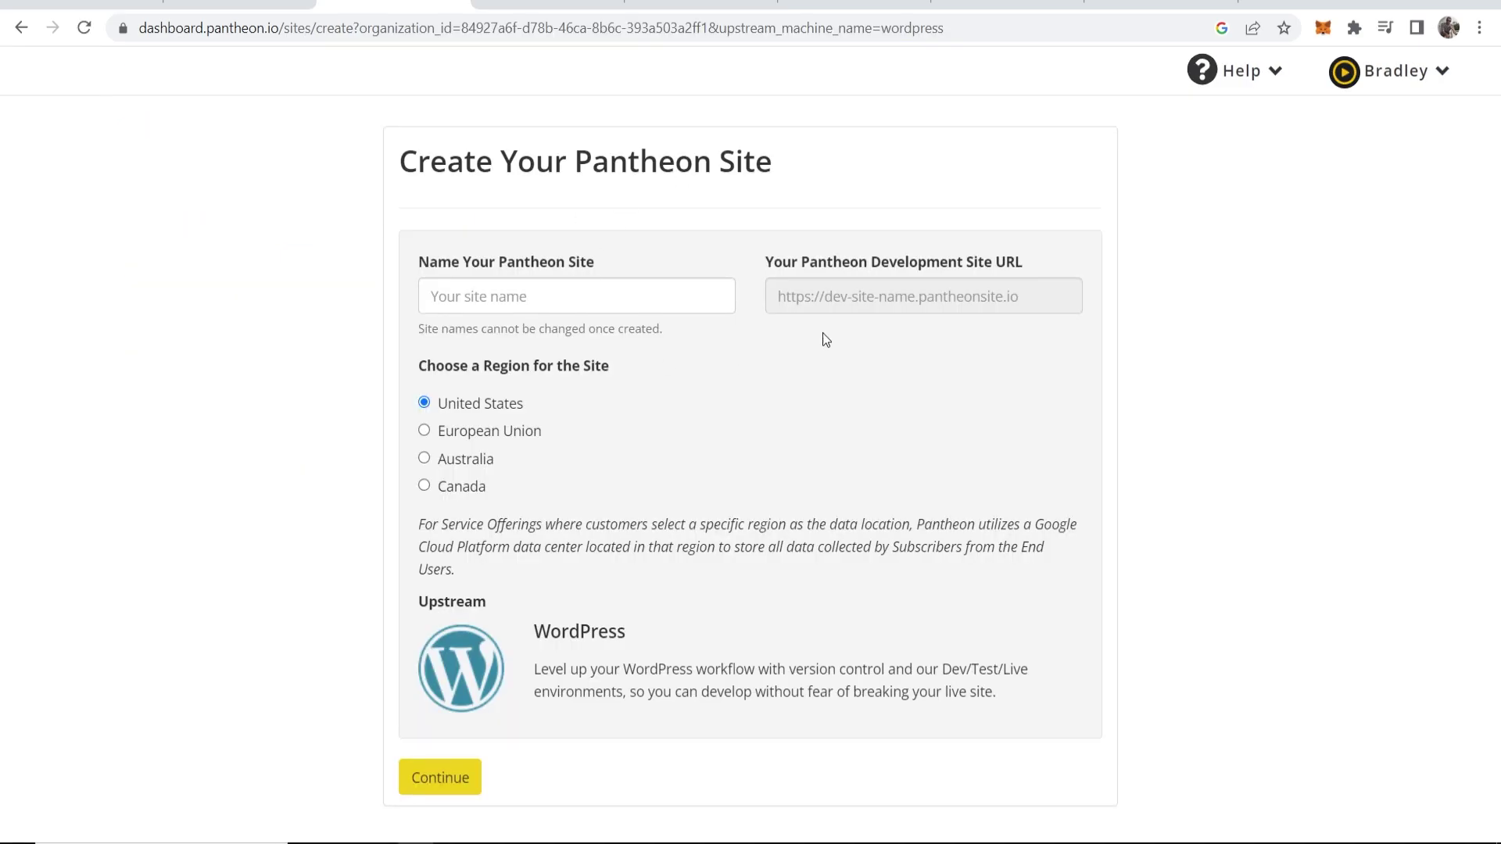
pyautogui.click(562, 300)
pyautogui.write('Kn')
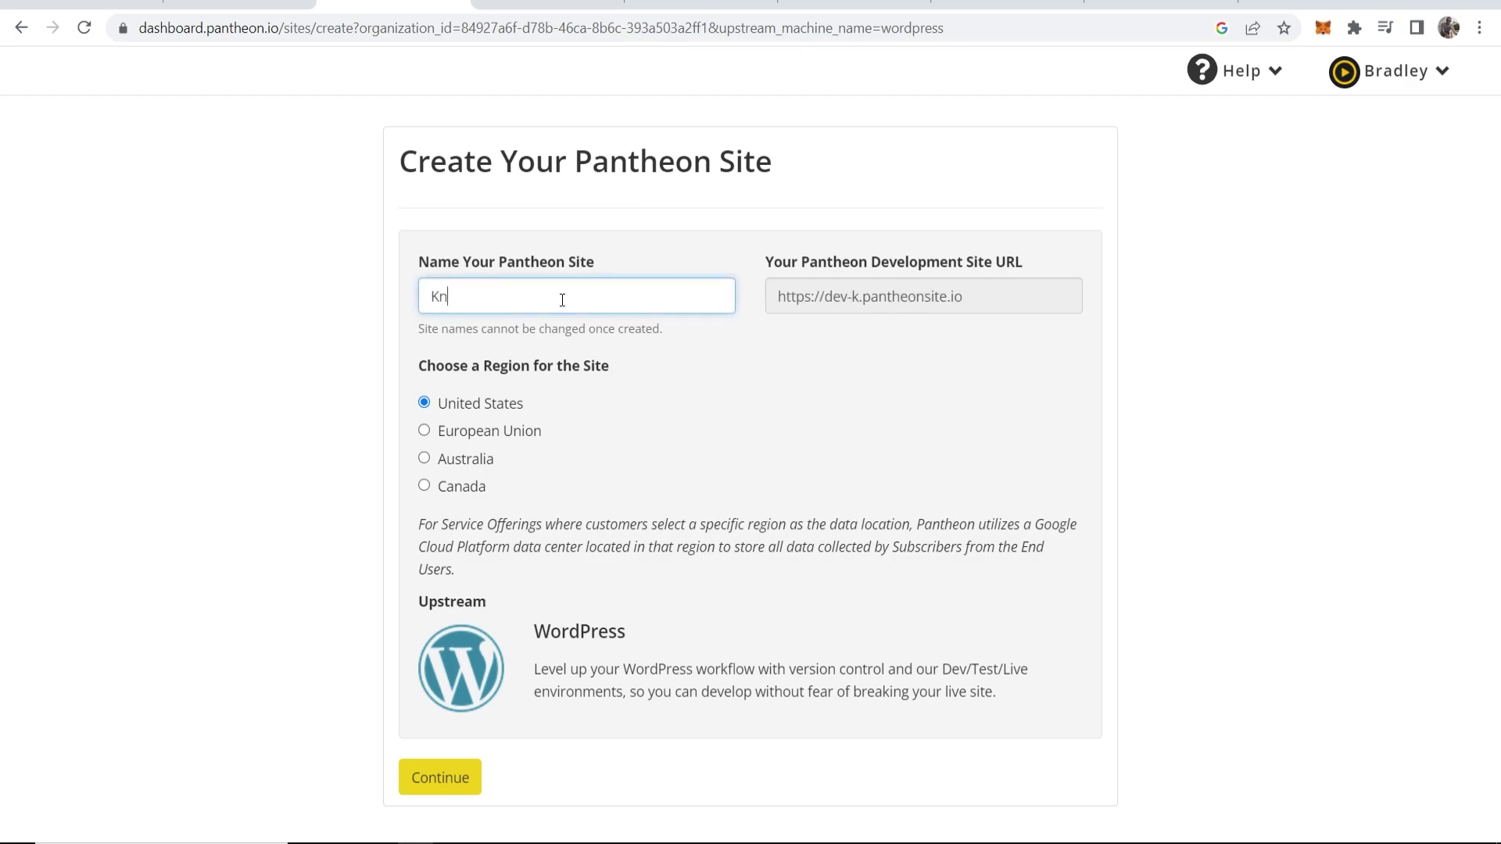
pyautogui.write('owledgeBase')
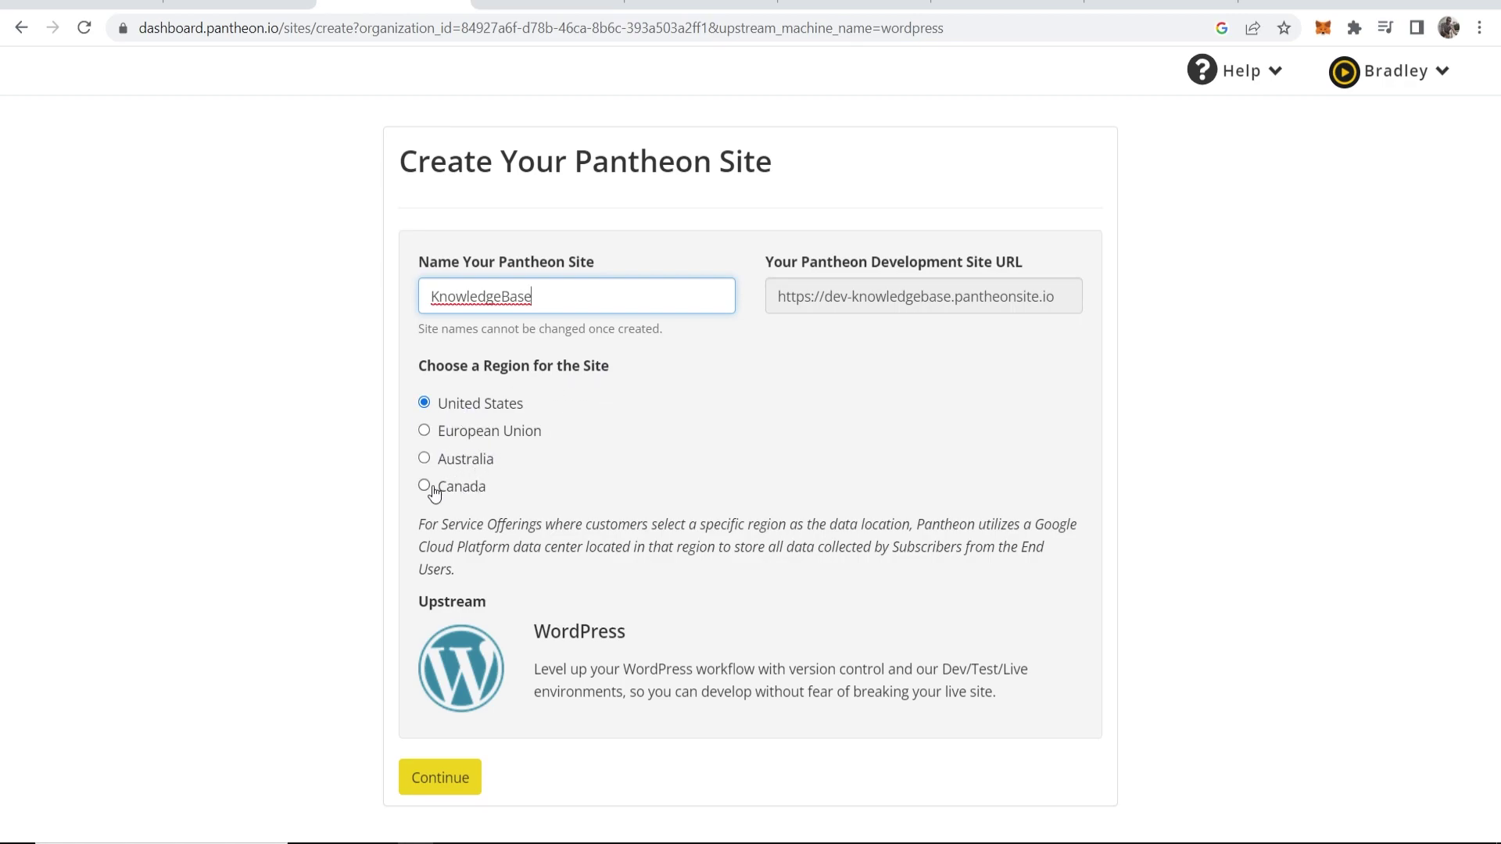
pyautogui.click(426, 777)
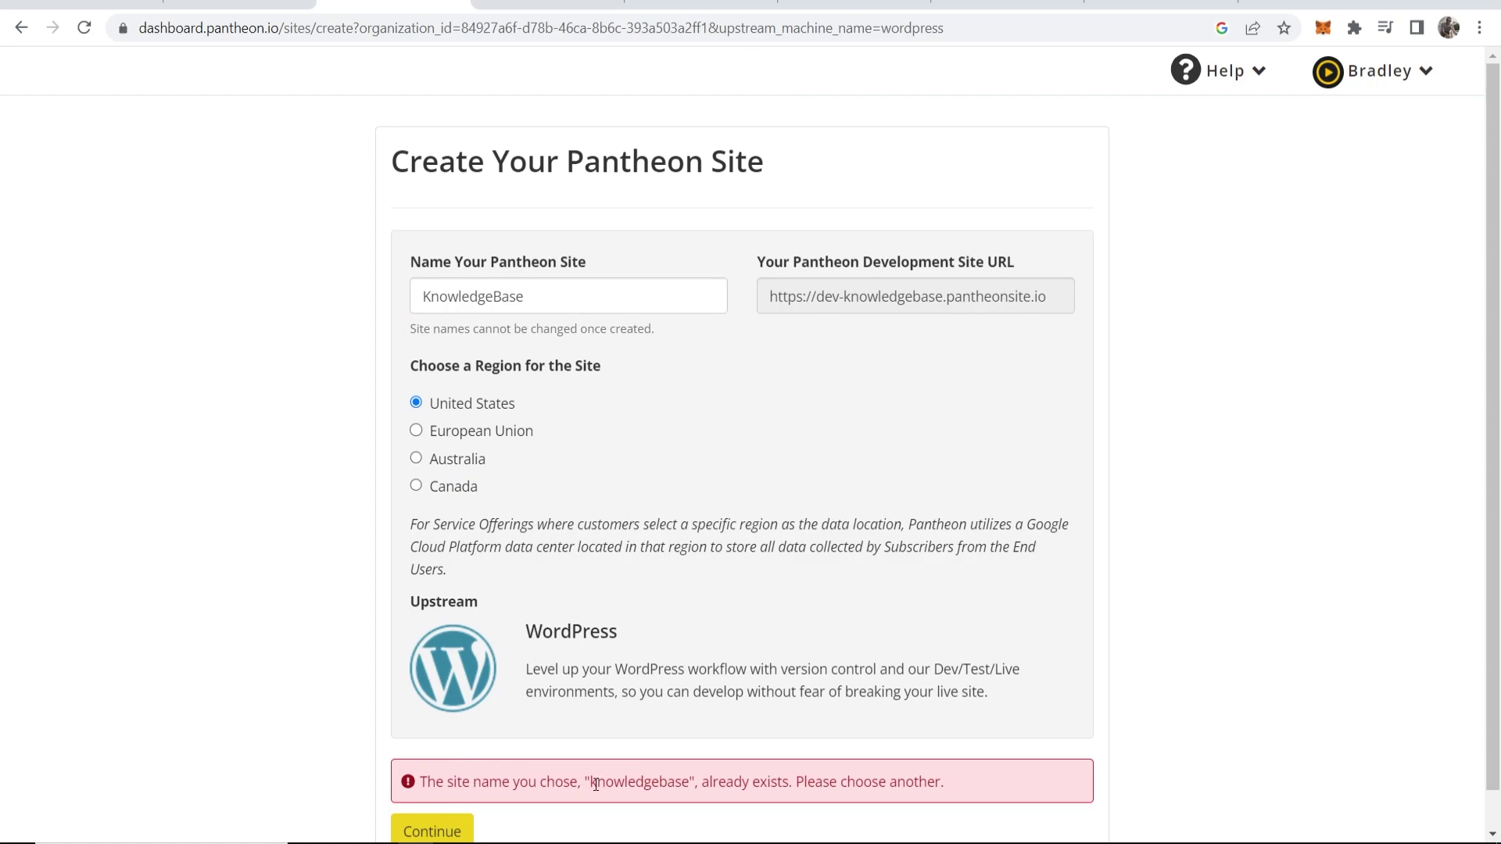
# - Rename the site to 'KnowledgeBase on YouTube' after the name clash
pyautogui.click(549, 297)
pyautogui.write('on YouTube')
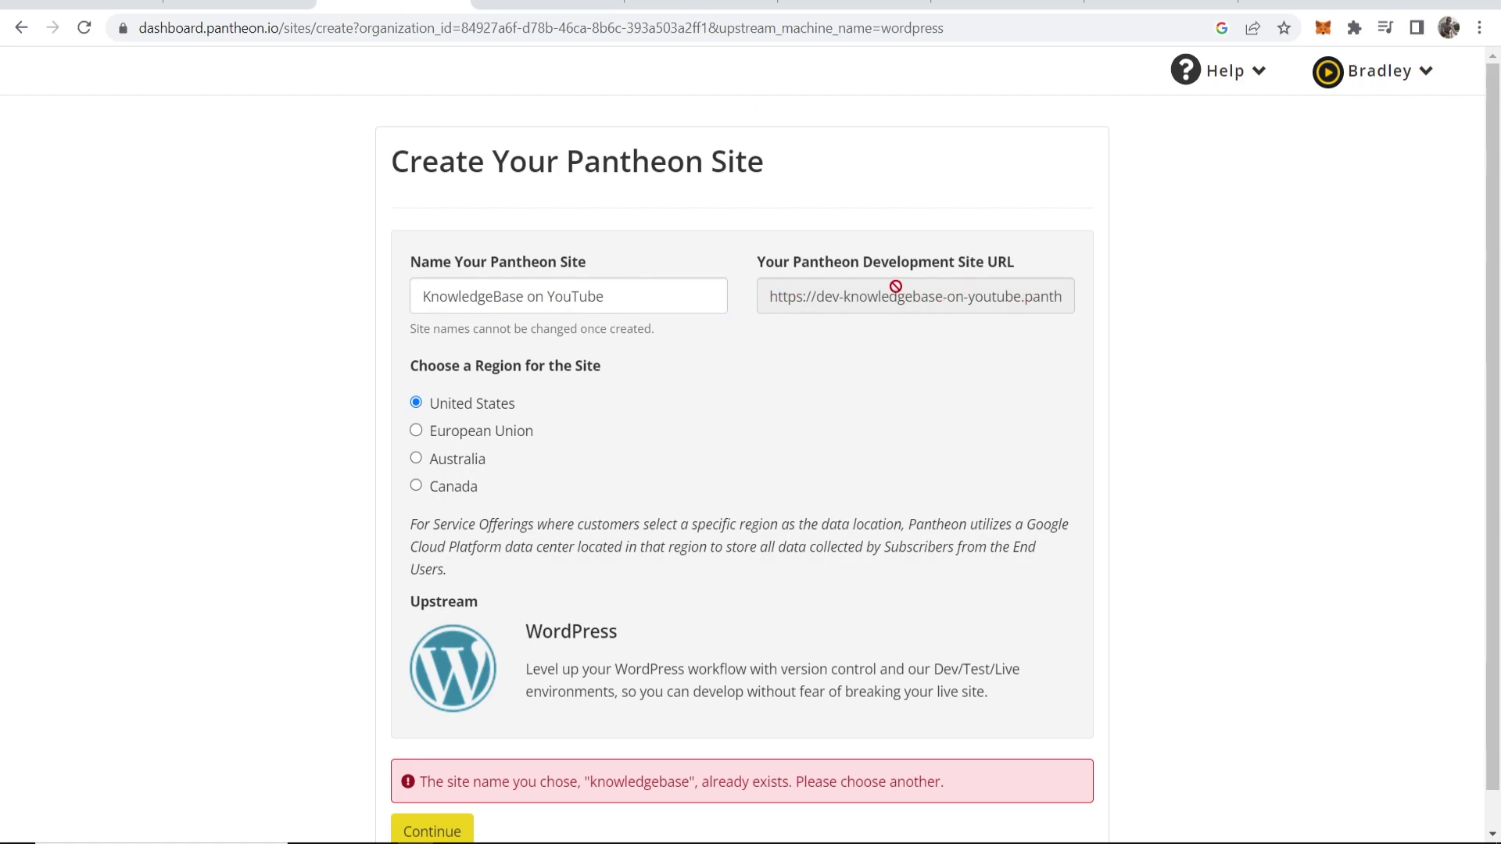
pyautogui.scroll(-1, 768, 323)
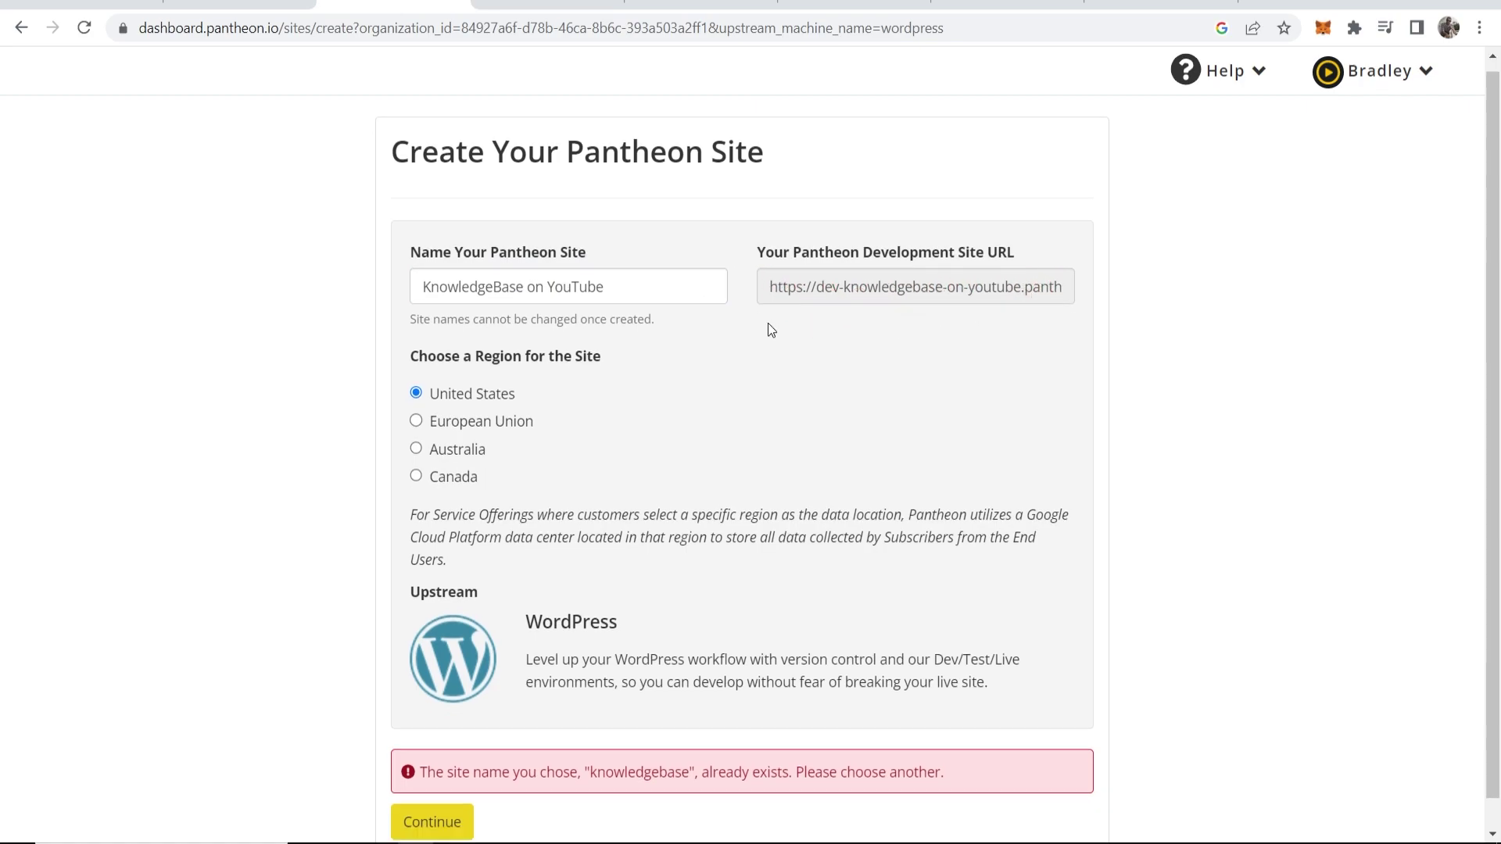
# - Submit the renamed site, let WordPress deployment reach Complete!, and open the site dashboard
pyautogui.click(439, 791)
pyautogui.tripleClick(577, 154)
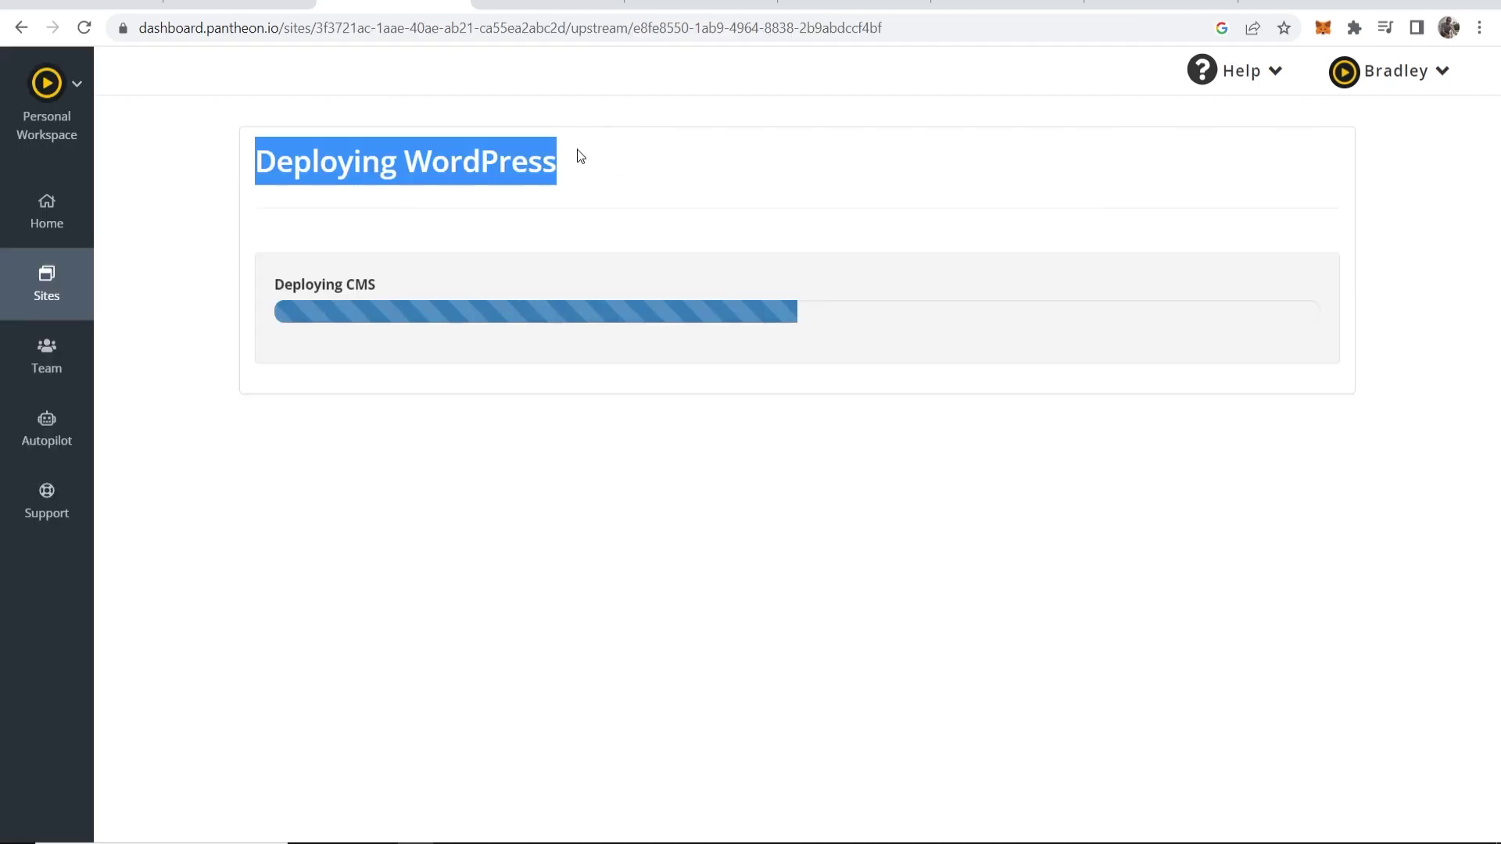
pyautogui.moveTo(580, 156); pyautogui.dragTo(255, 160)
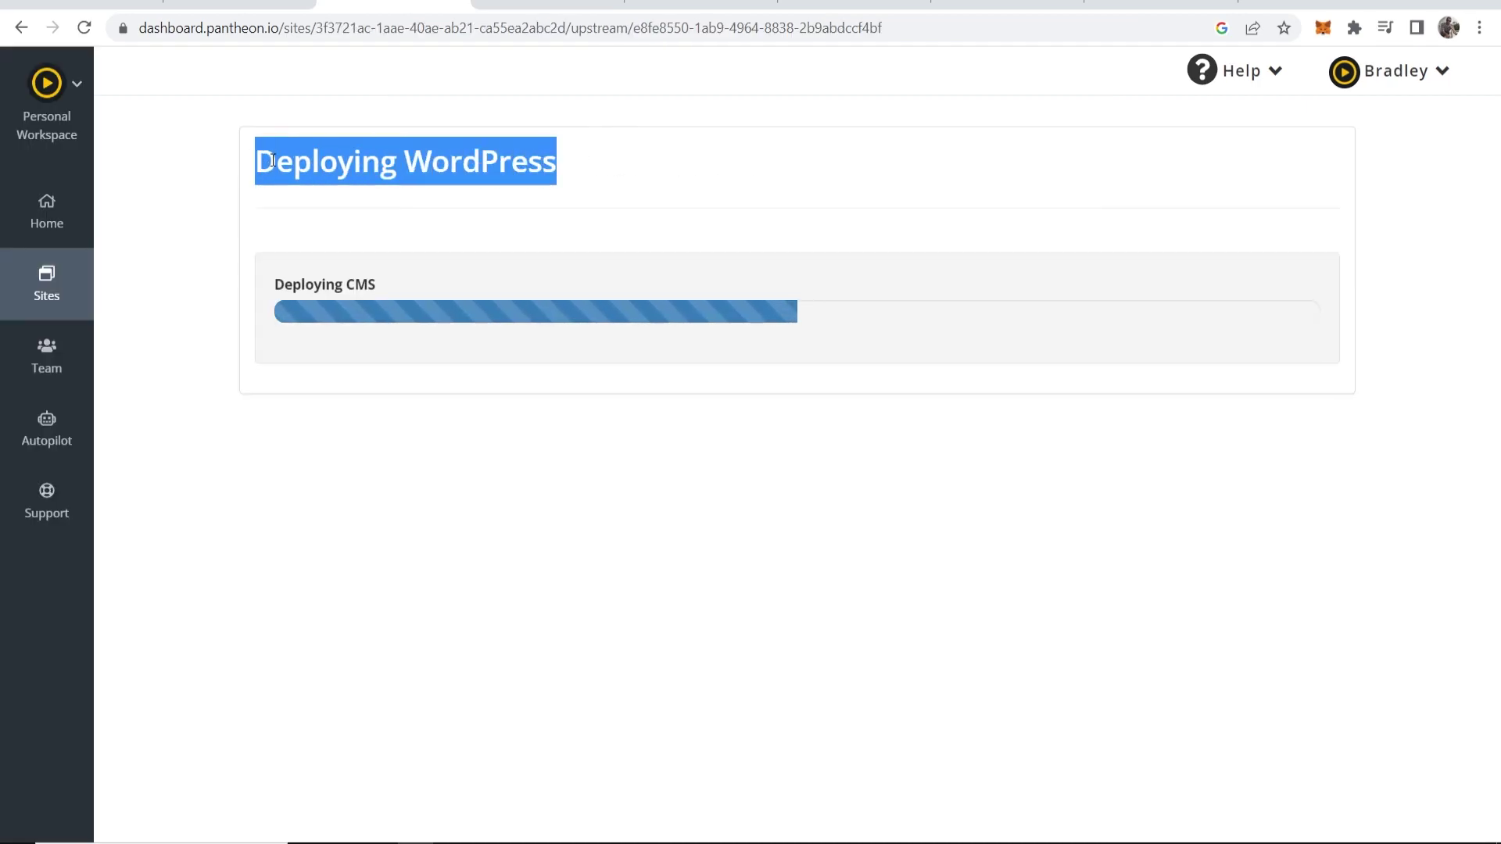
pyautogui.click(268, 161)
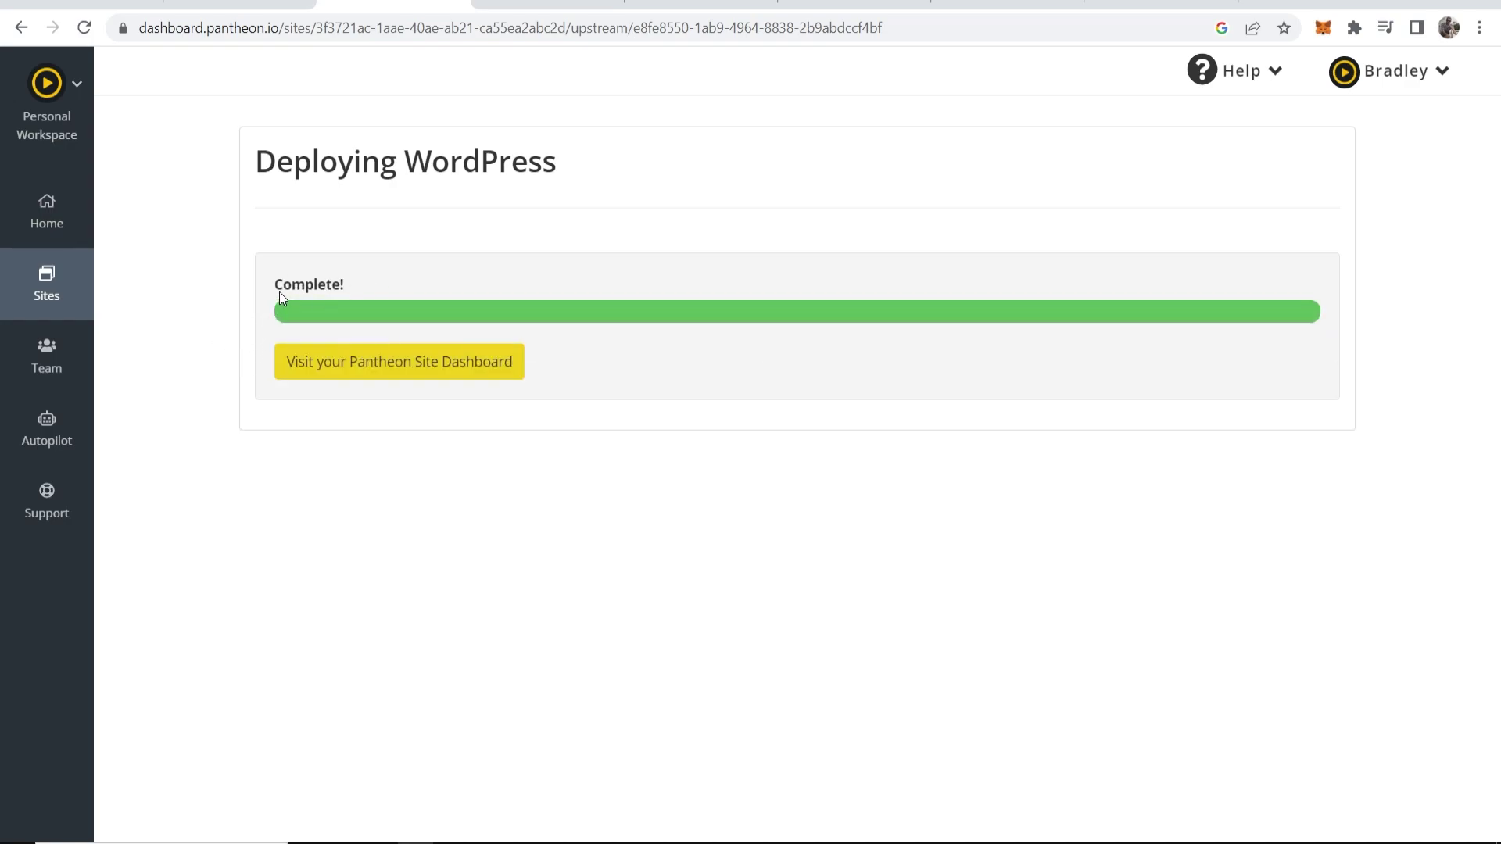
pyautogui.moveTo(277, 289); pyautogui.dragTo(386, 278)
pyautogui.click(386, 277)
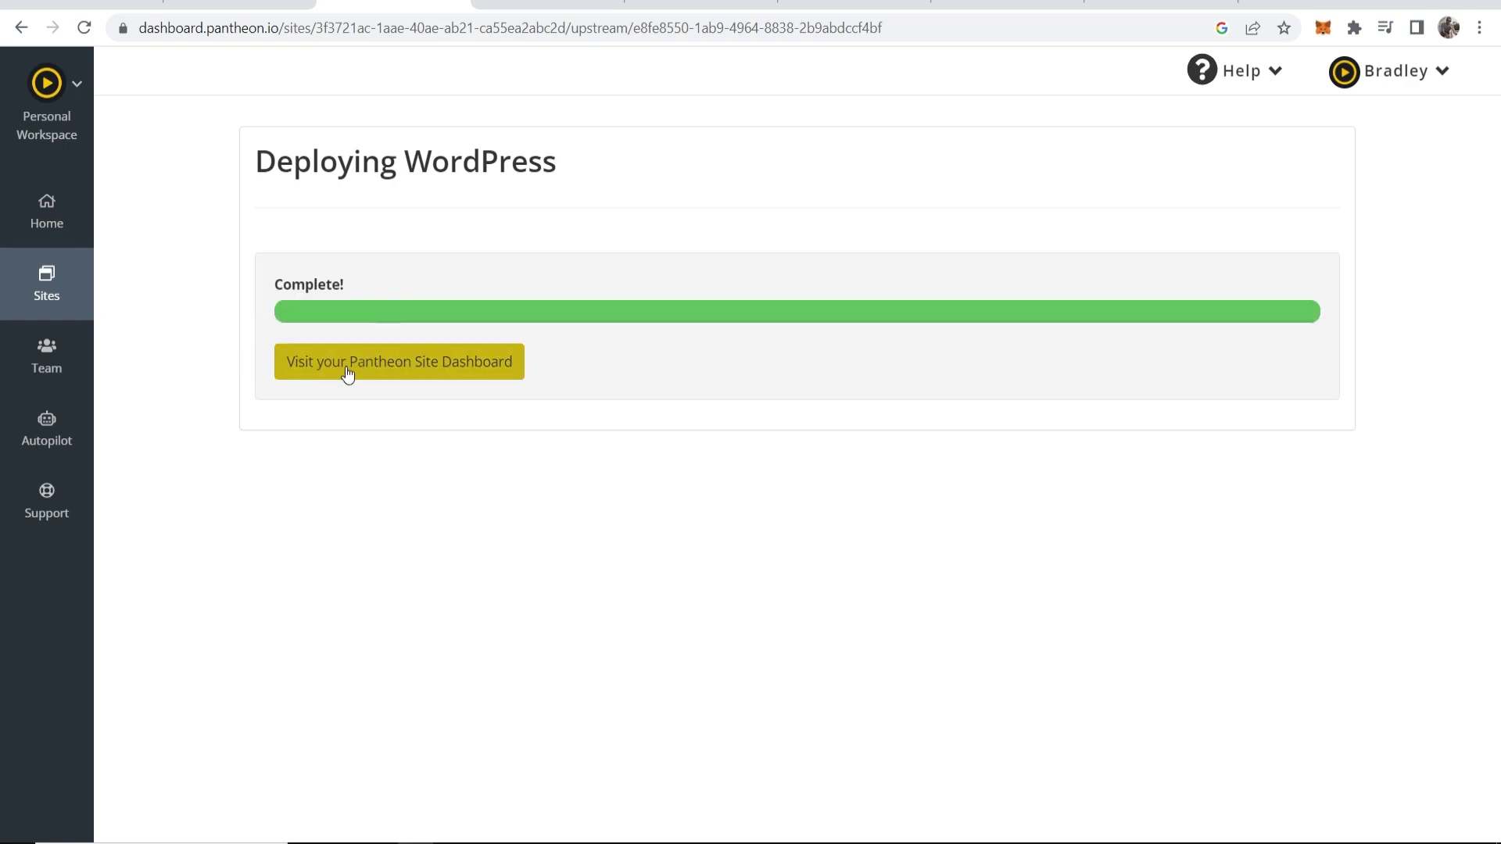
pyautogui.click(341, 364)
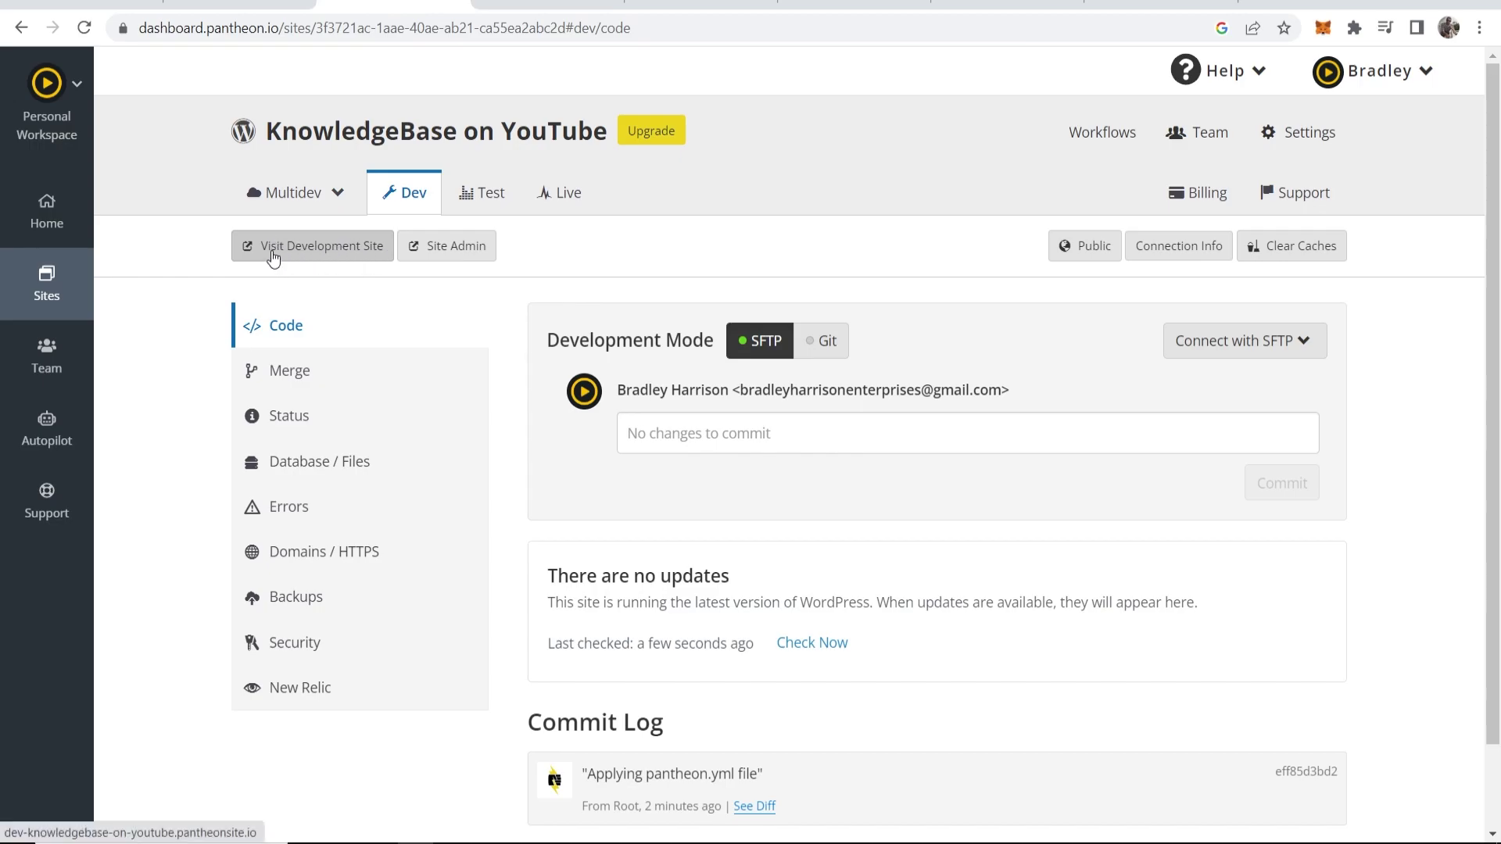
# - Open the Dev site and choose English (United States) as the install language
pyautogui.click(317, 247)
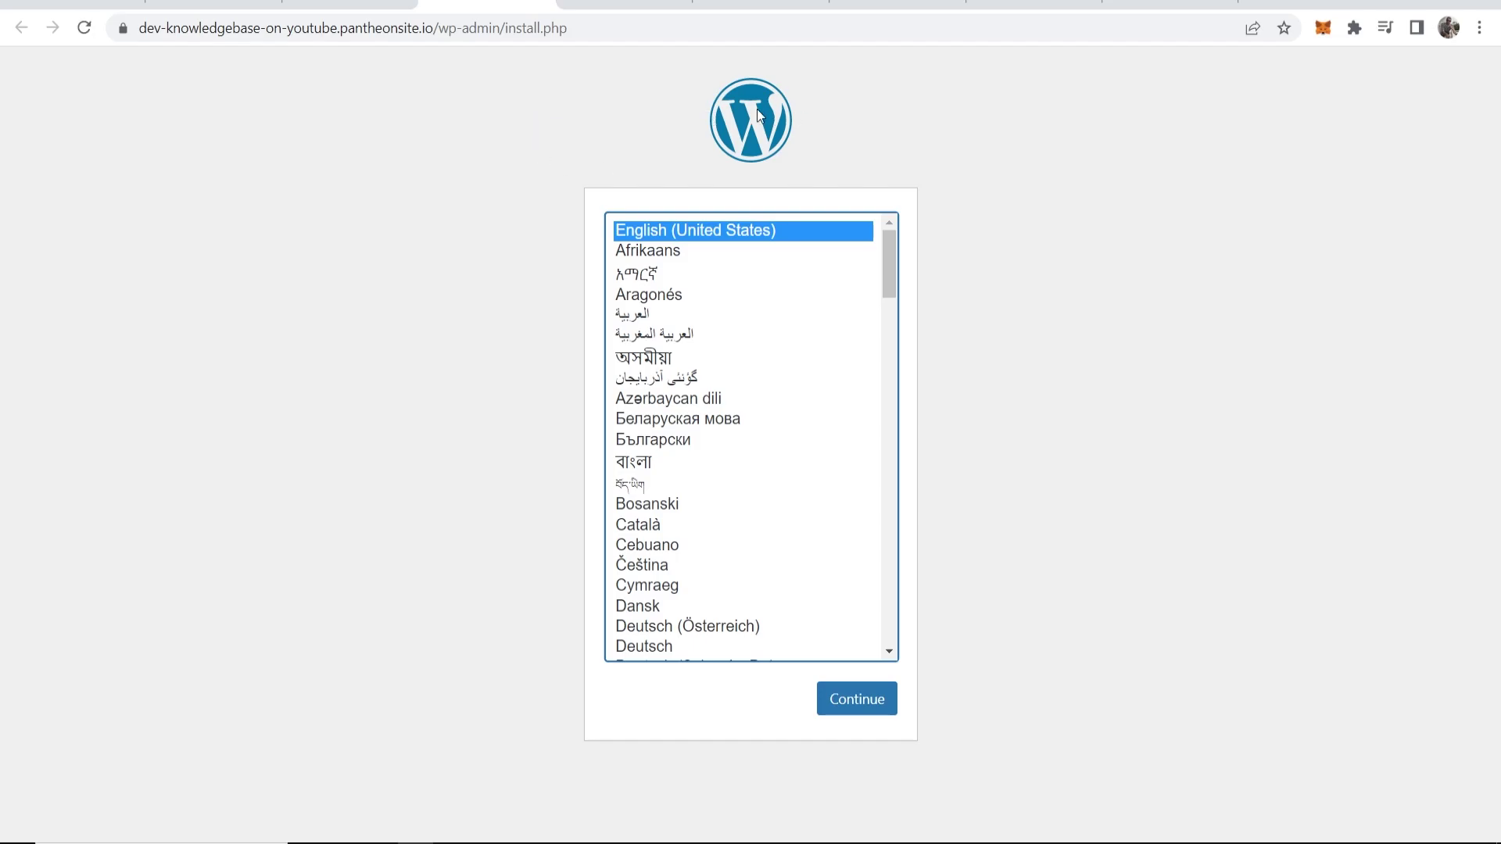
pyautogui.click(862, 708)
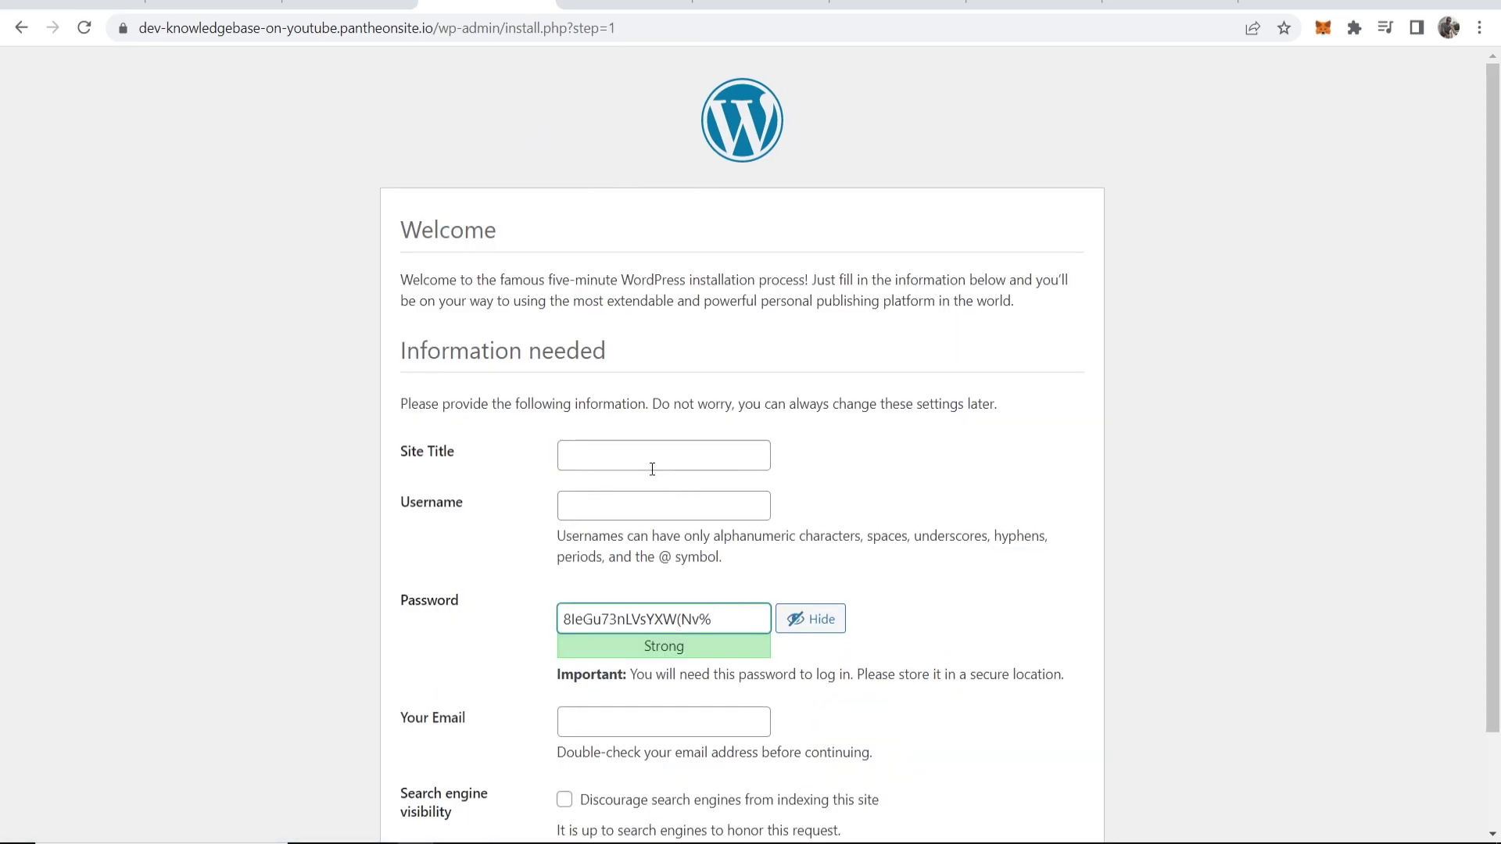
pyautogui.scroll(-2, 652, 469)
pyautogui.scroll(-1, 625, 399)
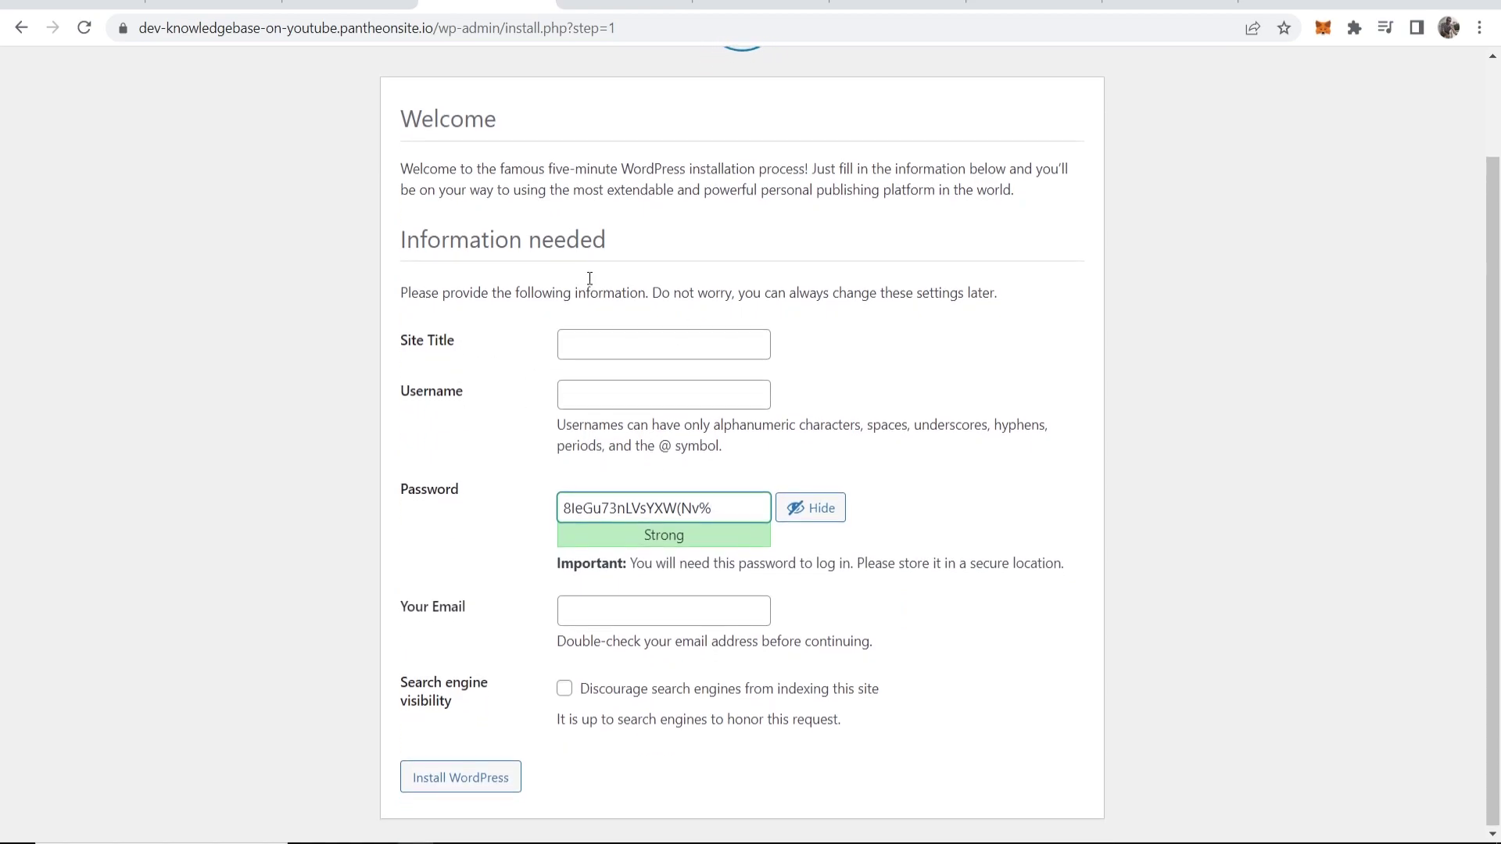
# - Enter KnowledgeBase as both site title and username, and note the generated password
pyautogui.click(559, 344)
pyautogui.write('KnowledgeBase')
pyautogui.hotkey('ctrl', 'a')
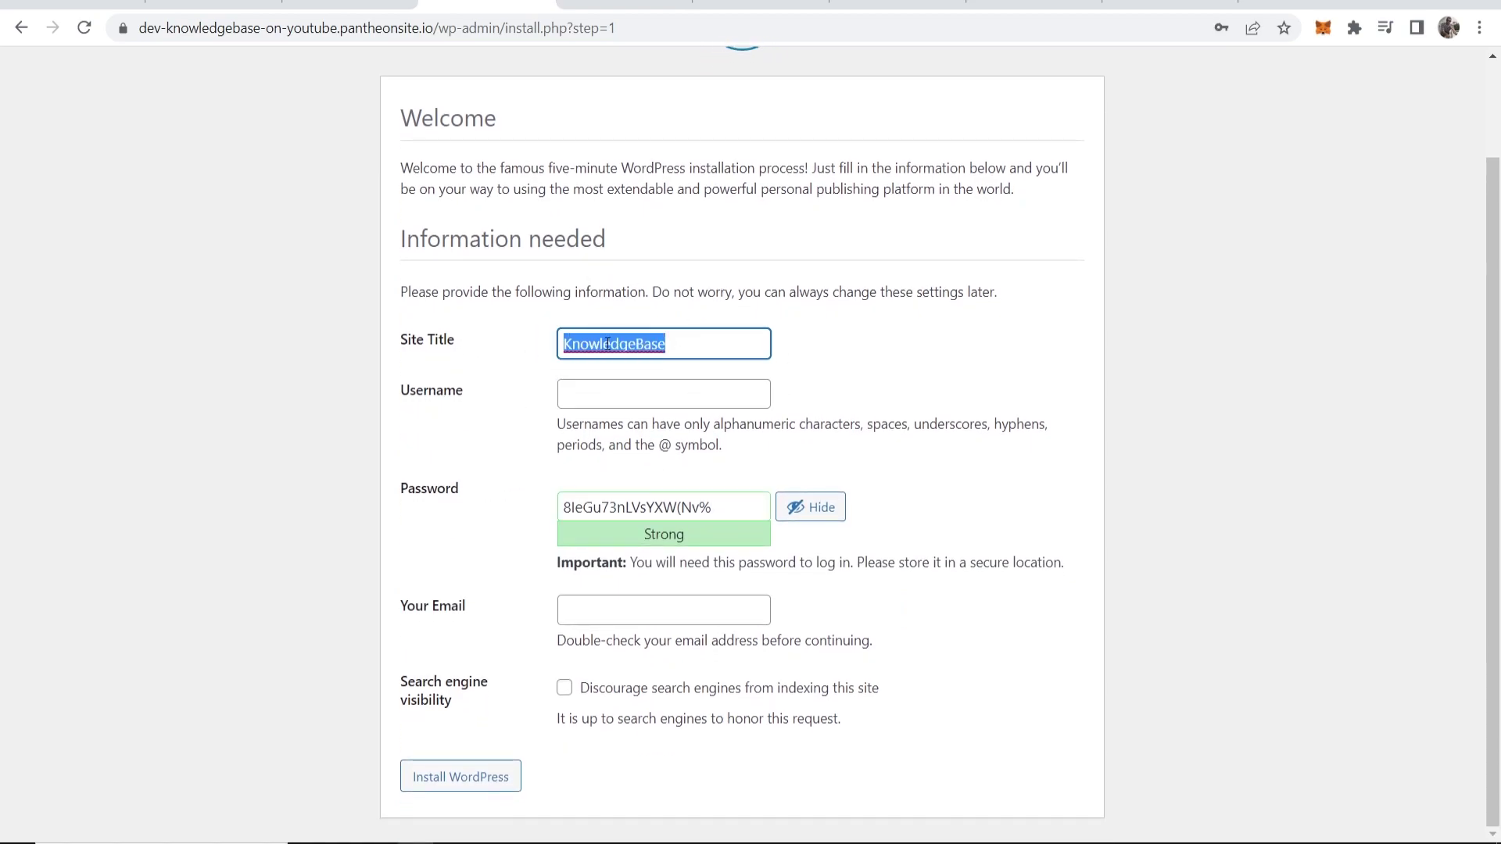
pyautogui.click(664, 388)
pyautogui.write('KnowledgeBase')
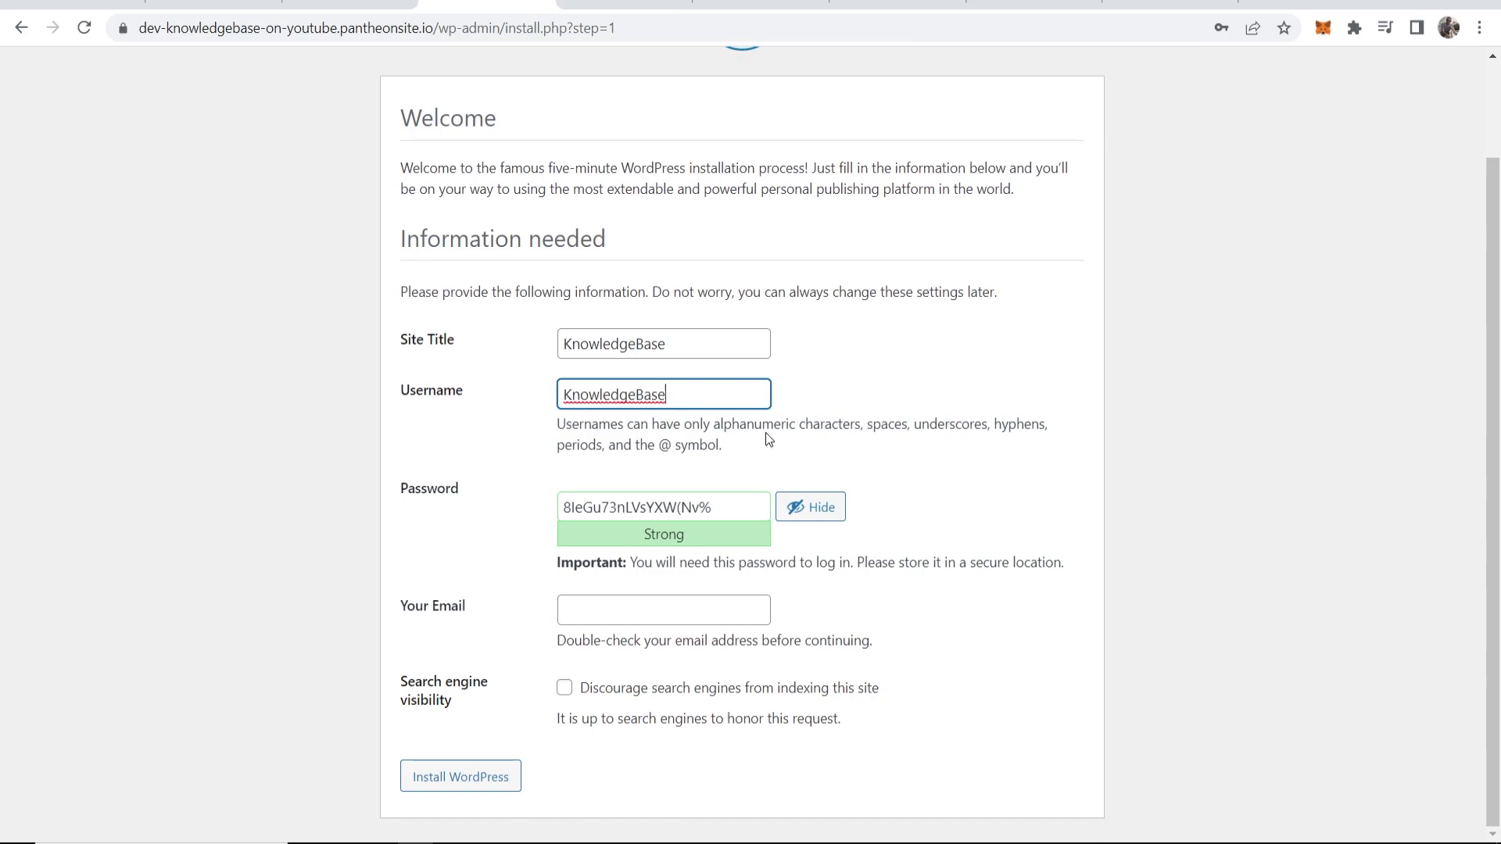
pyautogui.moveTo(723, 507); pyautogui.dragTo(491, 509)
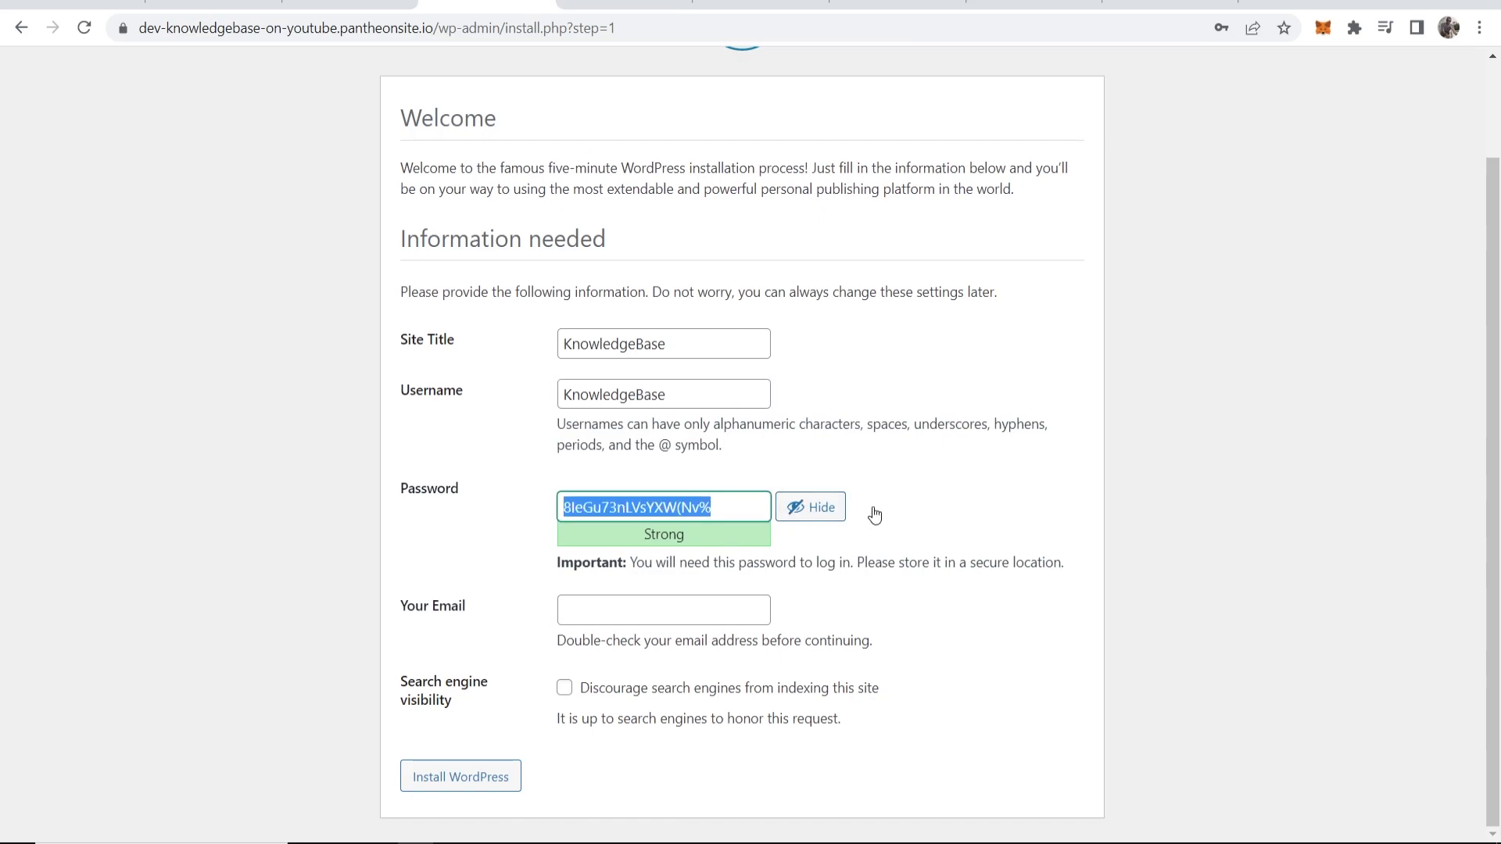
pyautogui.click(930, 479)
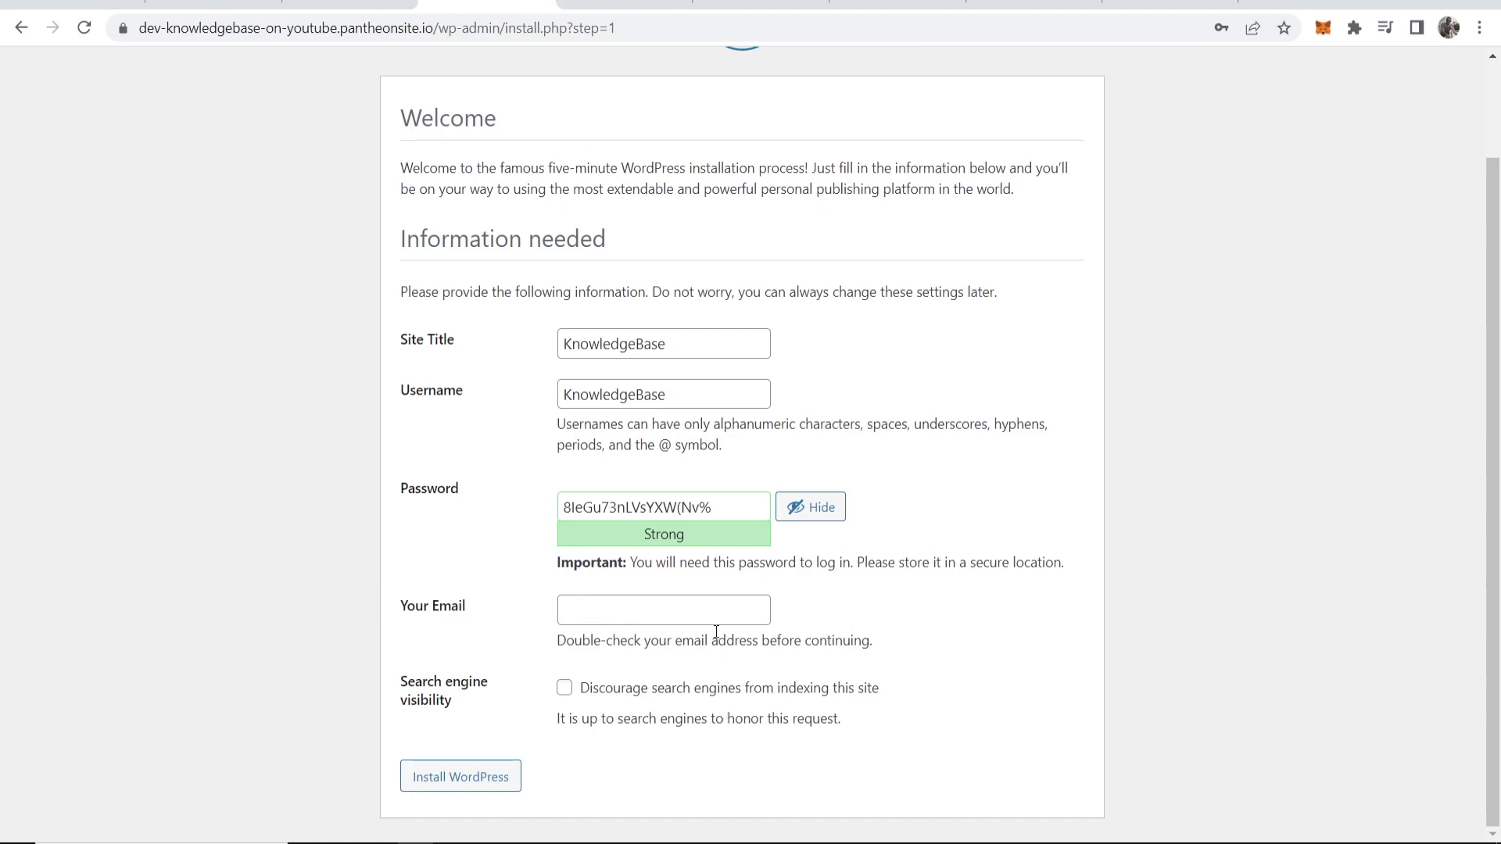
# - Fill in the admin e-mail address and run the WordPress installation
pyautogui.click(606, 621)
pyautogui.hotkey('ctrl', 'v')
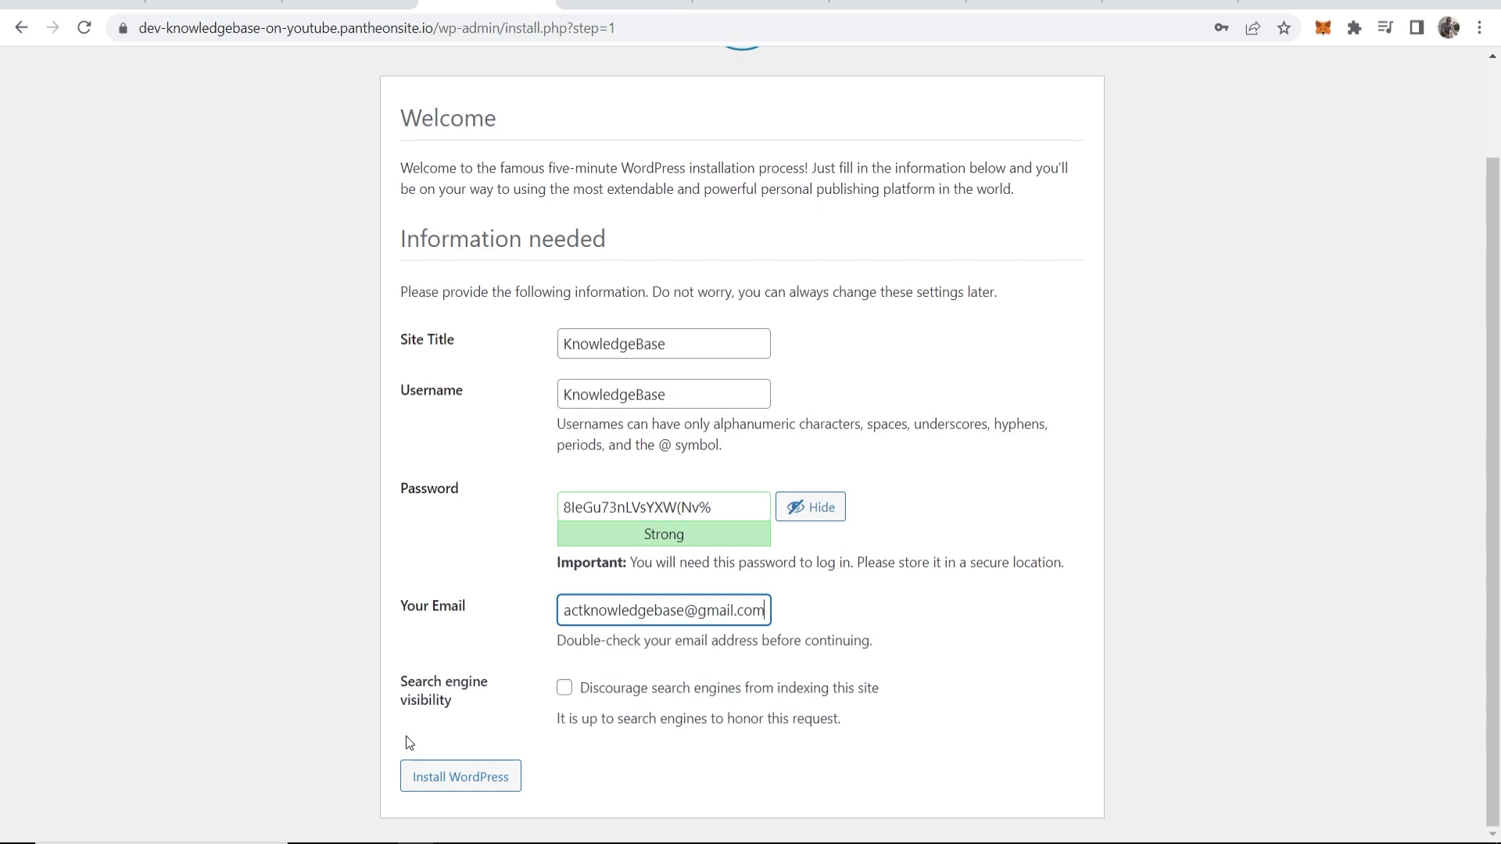
pyautogui.click(455, 782)
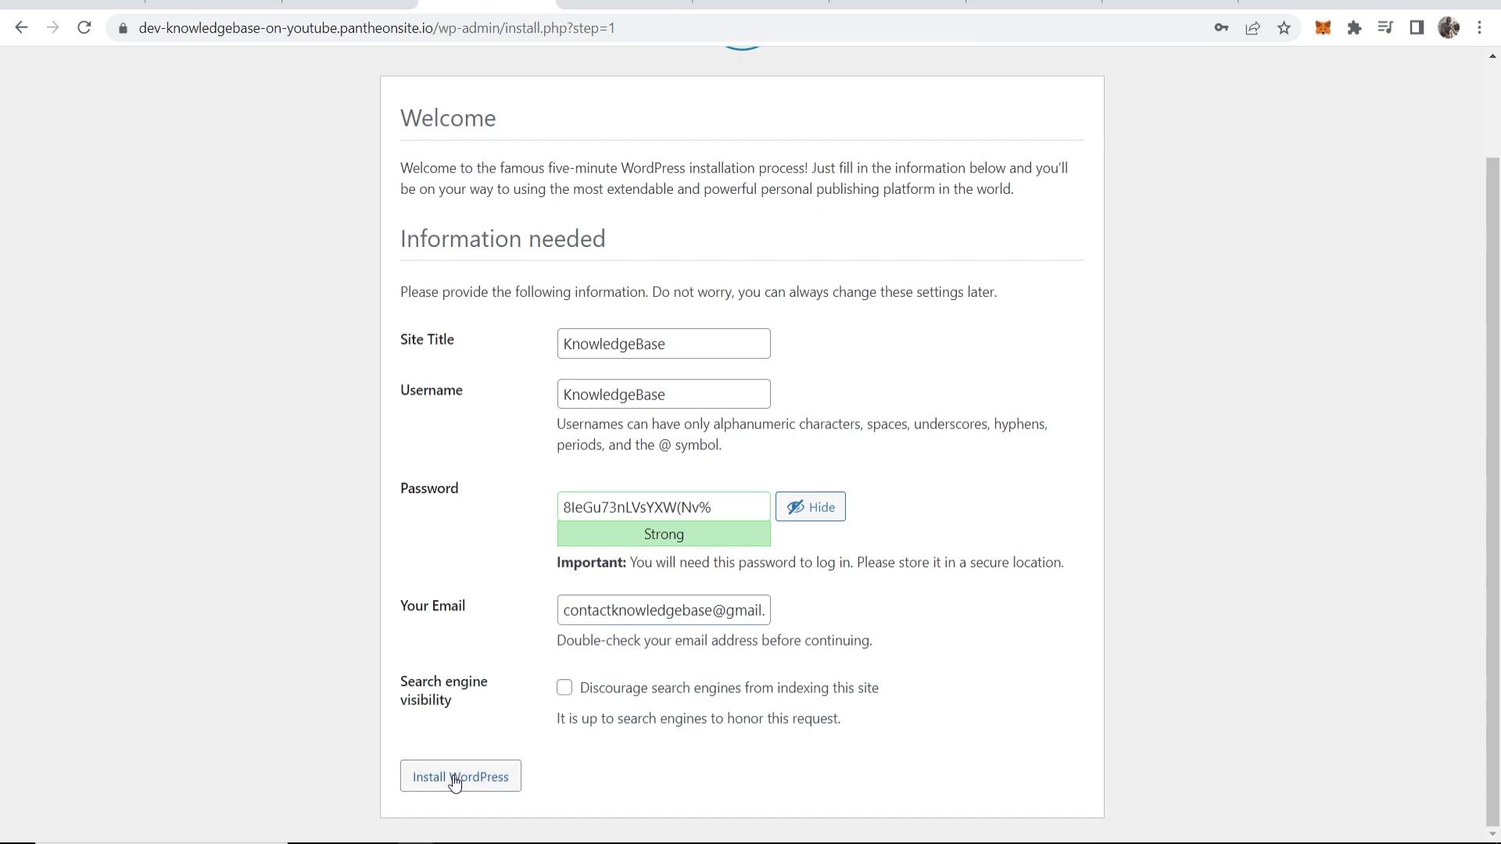
pyautogui.click(455, 781)
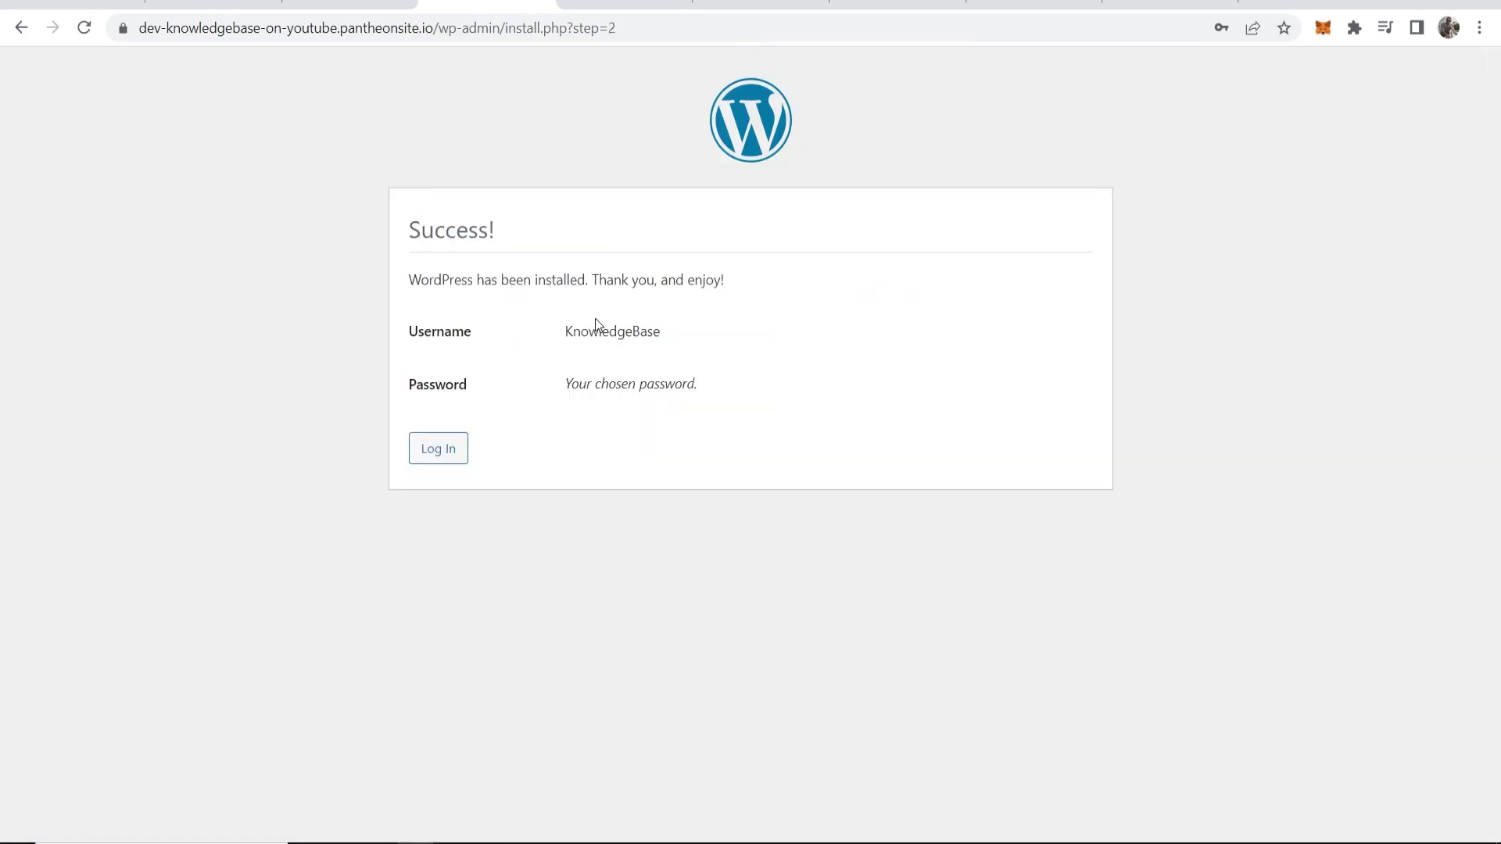
# - Log in to the KnowledgeBase admin using the saved credentials
pyautogui.click(419, 448)
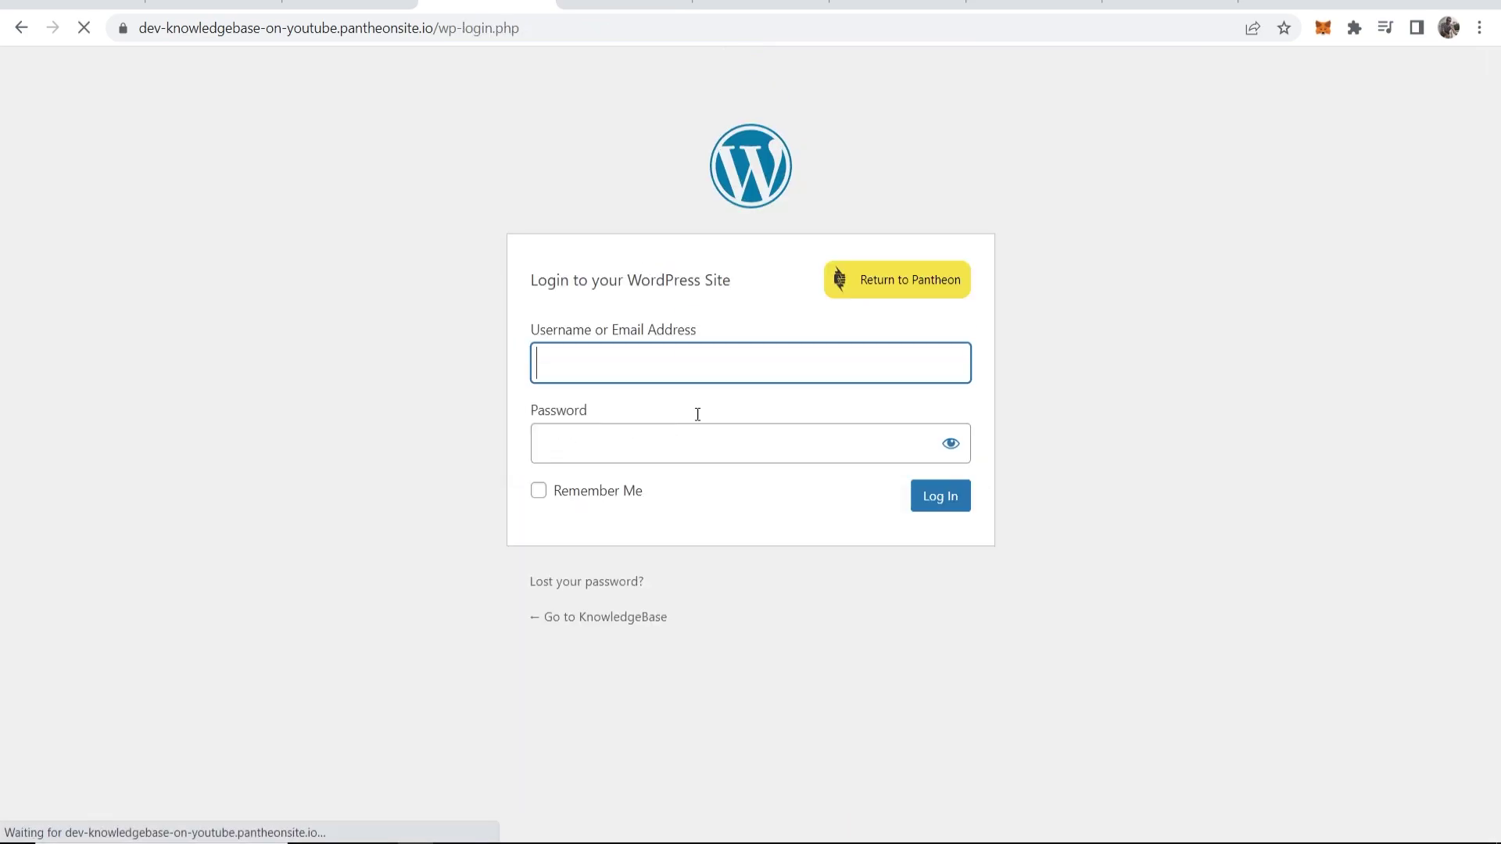
pyautogui.click(639, 364)
pyautogui.click(998, 547)
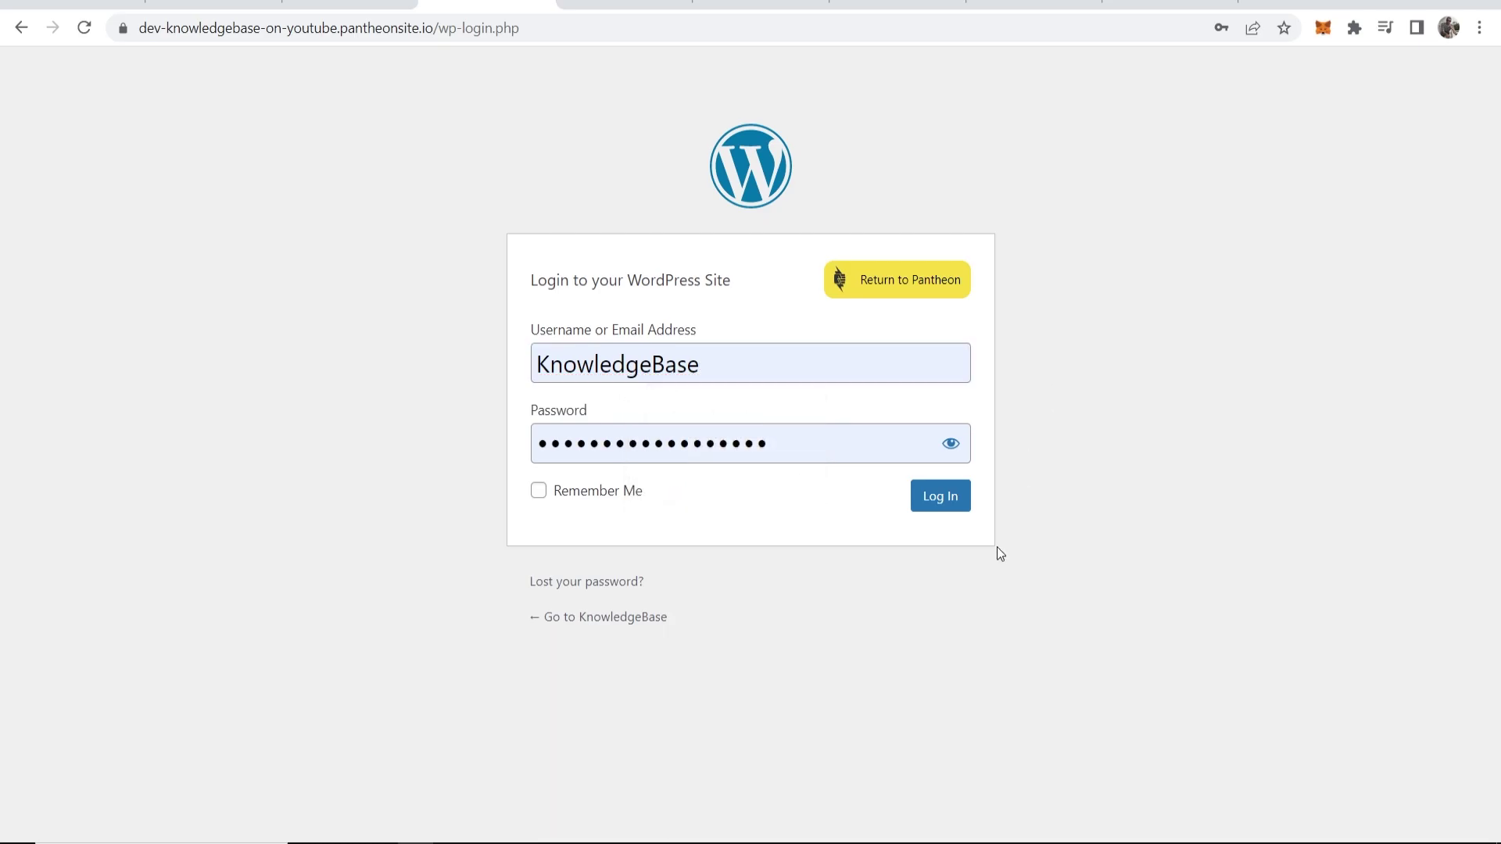
pyautogui.click(942, 500)
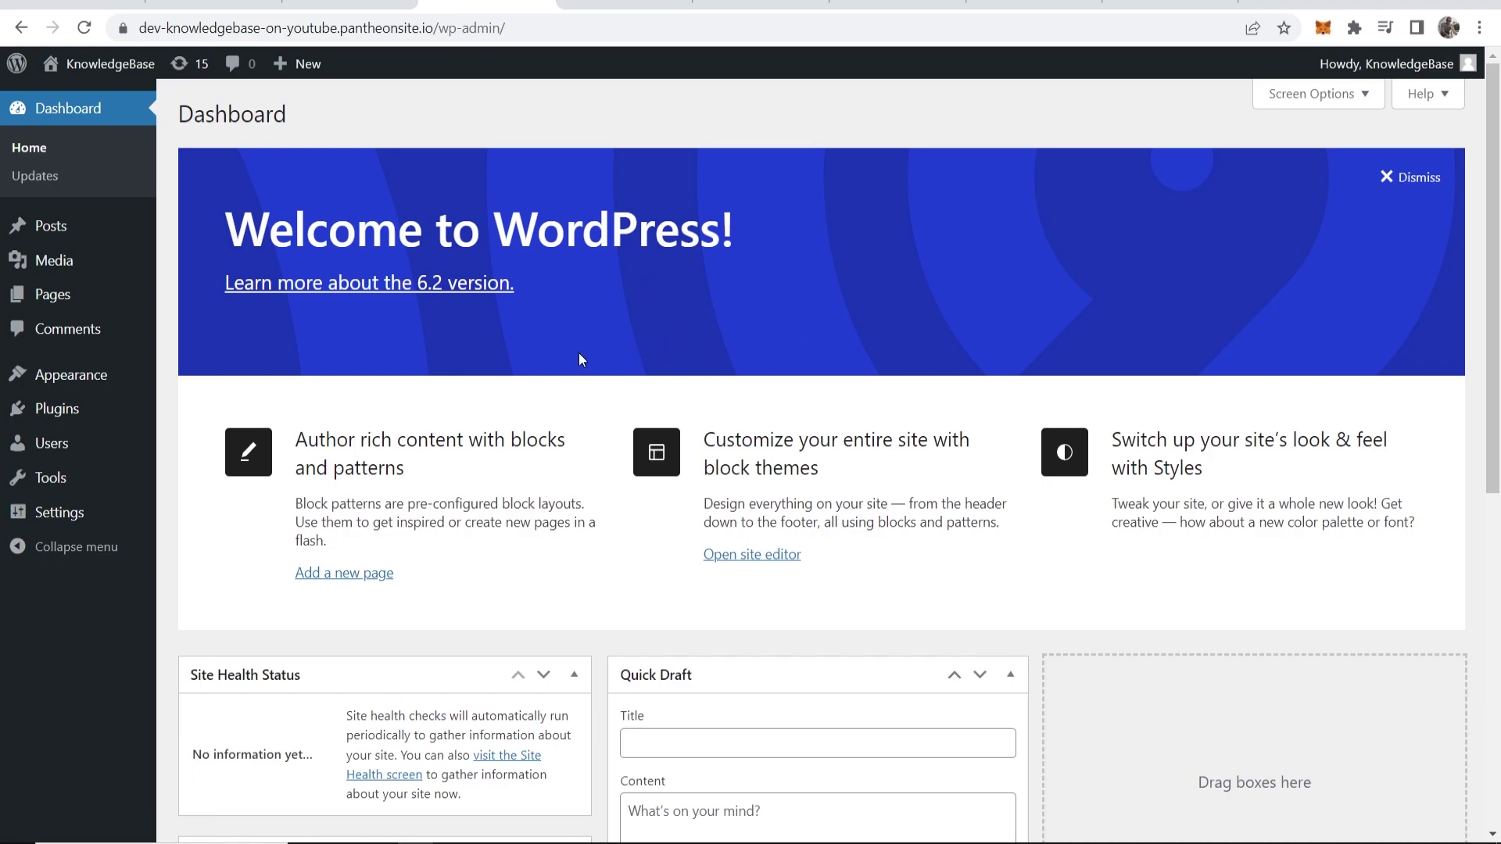
# - View the installed themes under Appearance > Themes
pyautogui.moveTo(68, 375)
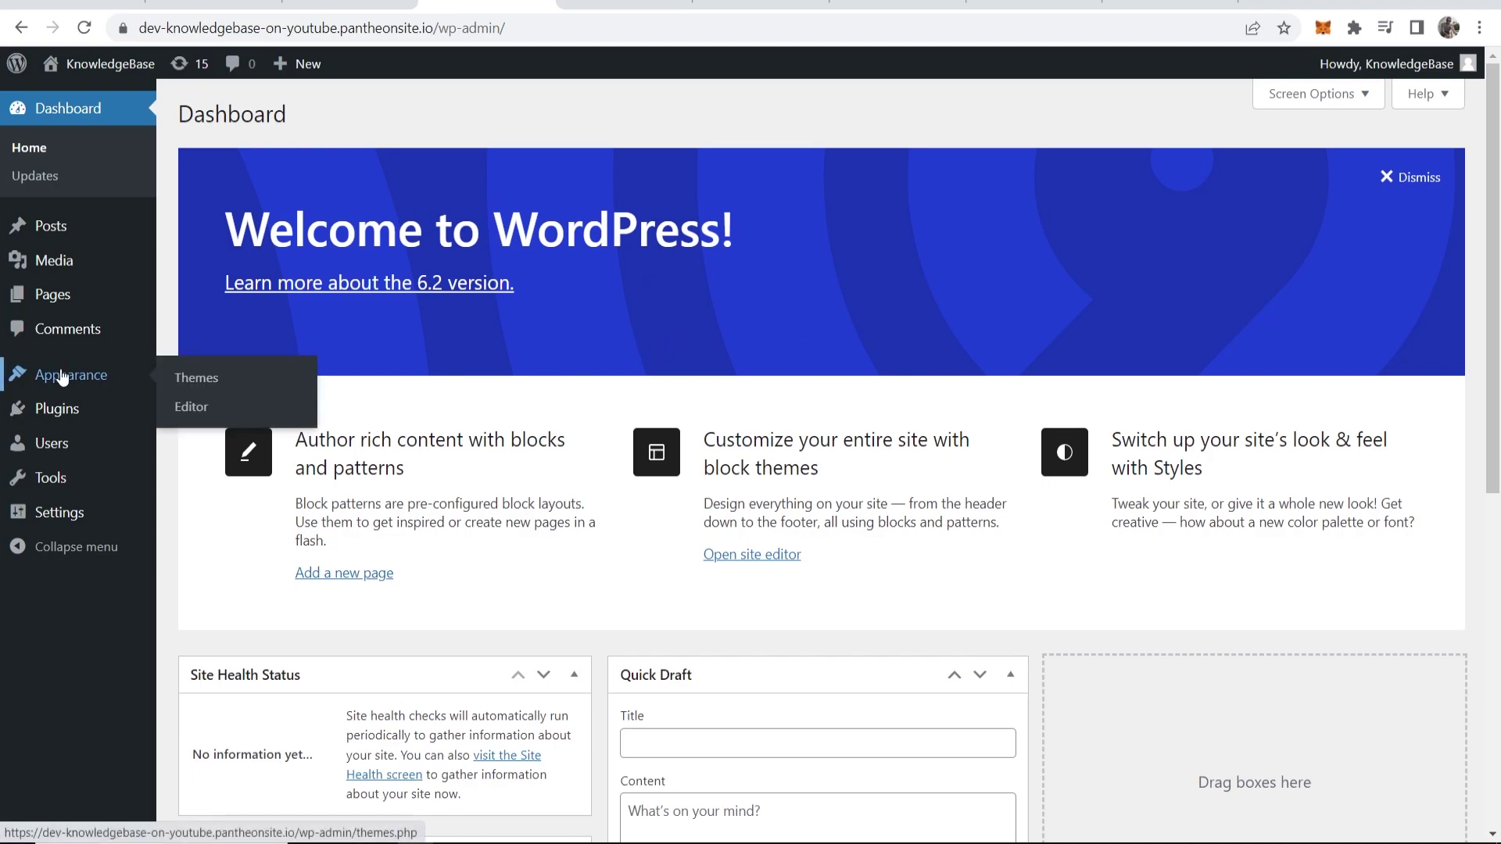
pyautogui.click(199, 374)
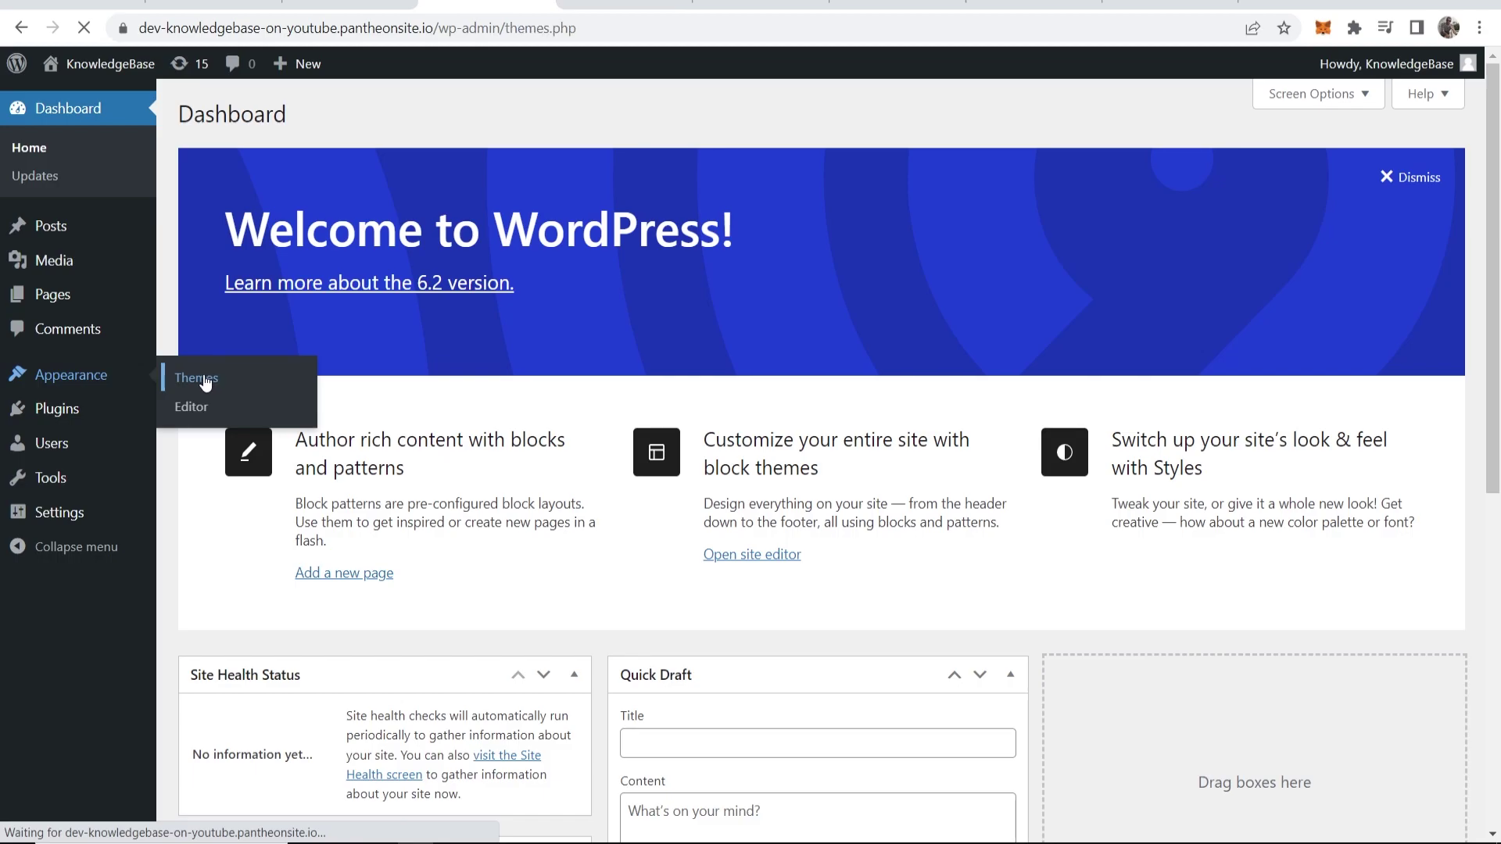
pyautogui.scroll(-4, 717, 345)
pyautogui.scroll(4, 717, 345)
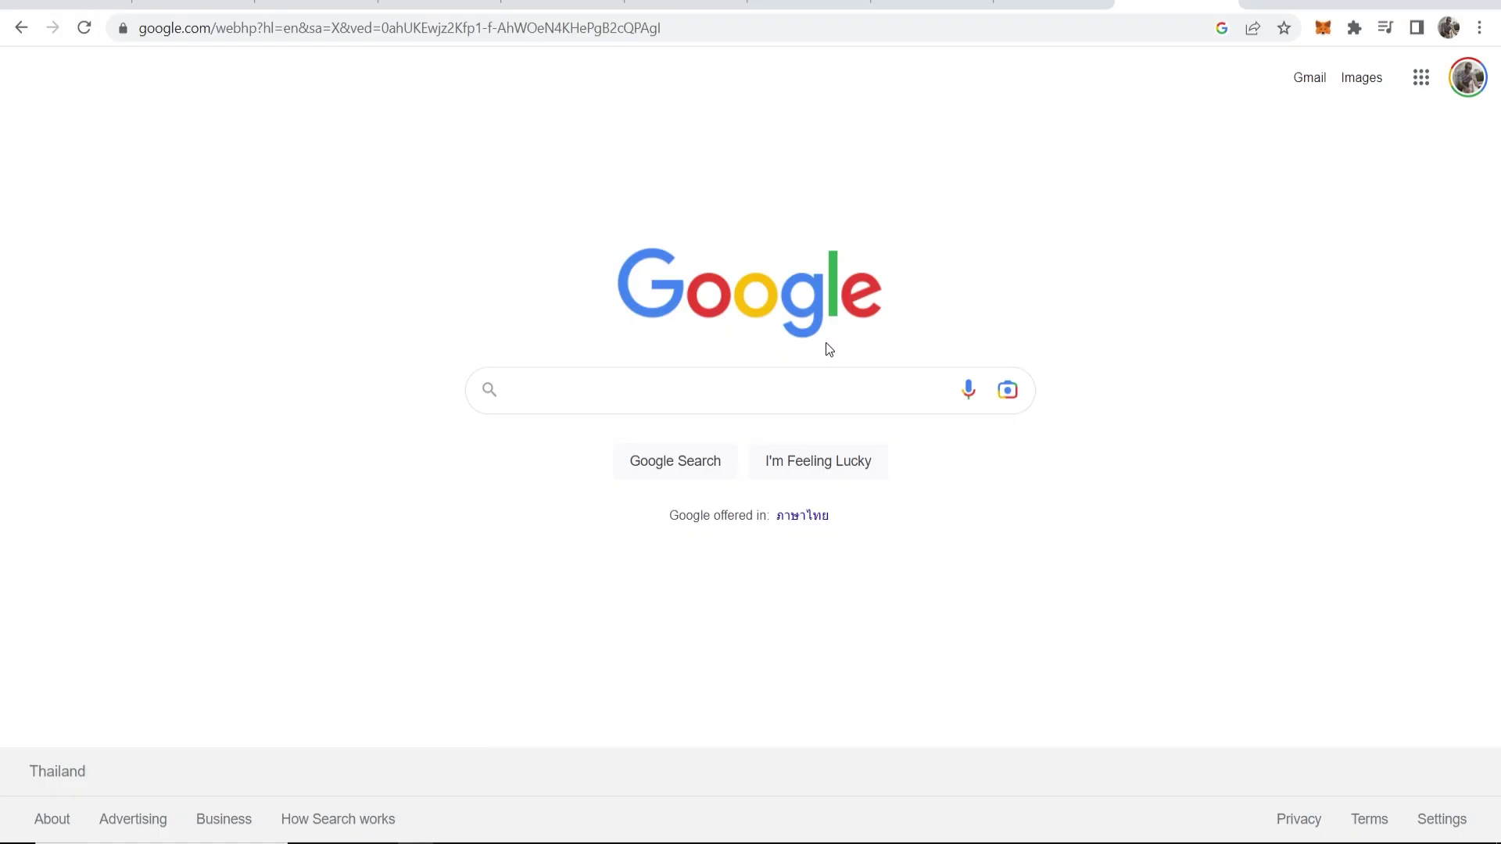
# - Search Google for 'wordpress themes' and scroll to the wordpress.org result
pyautogui.write('wordpres')
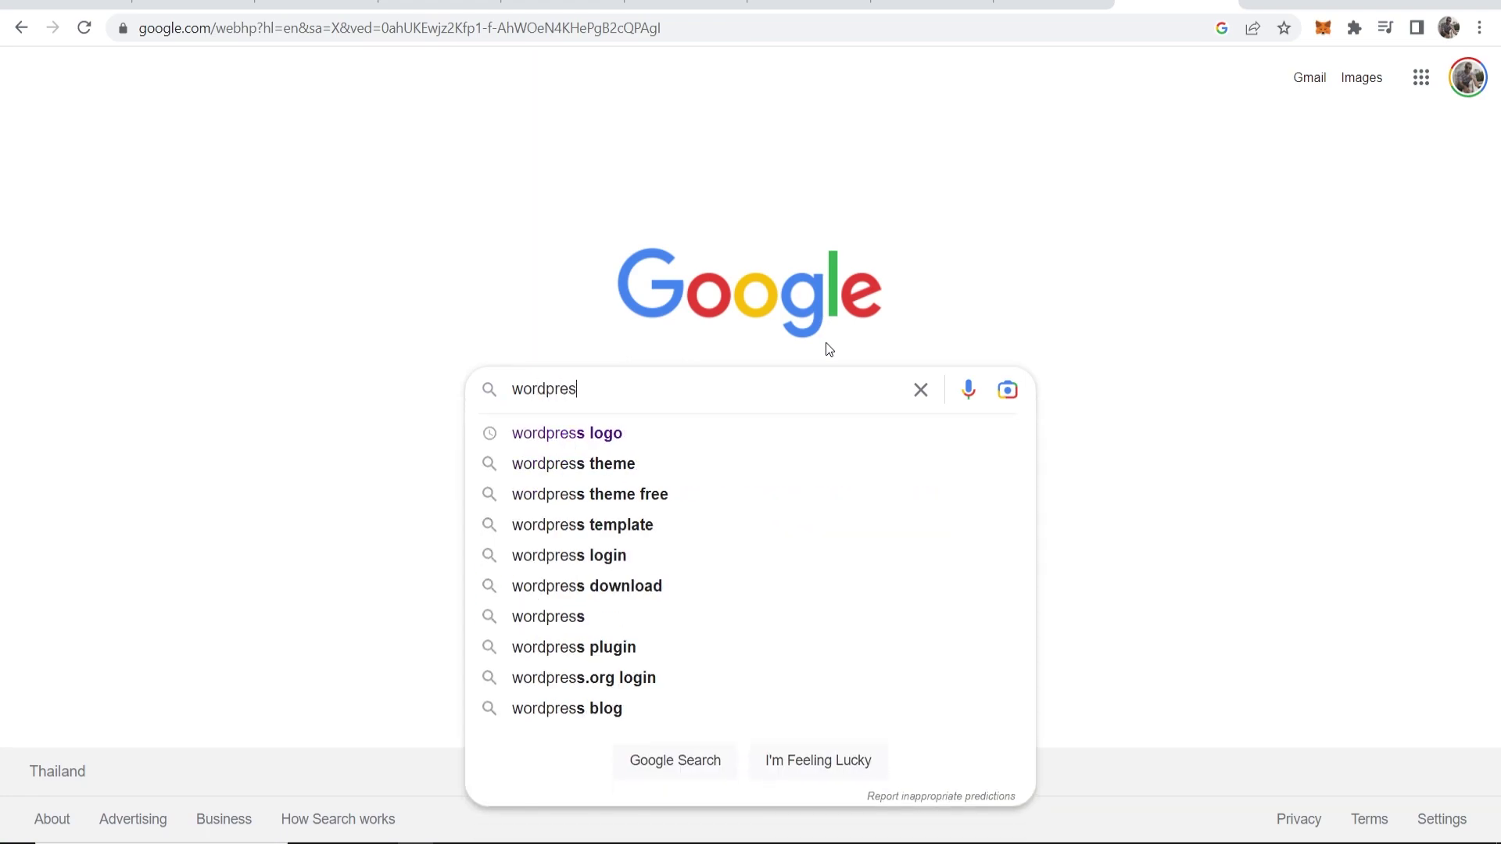
pyautogui.write('s themes')
pyautogui.press('Return')
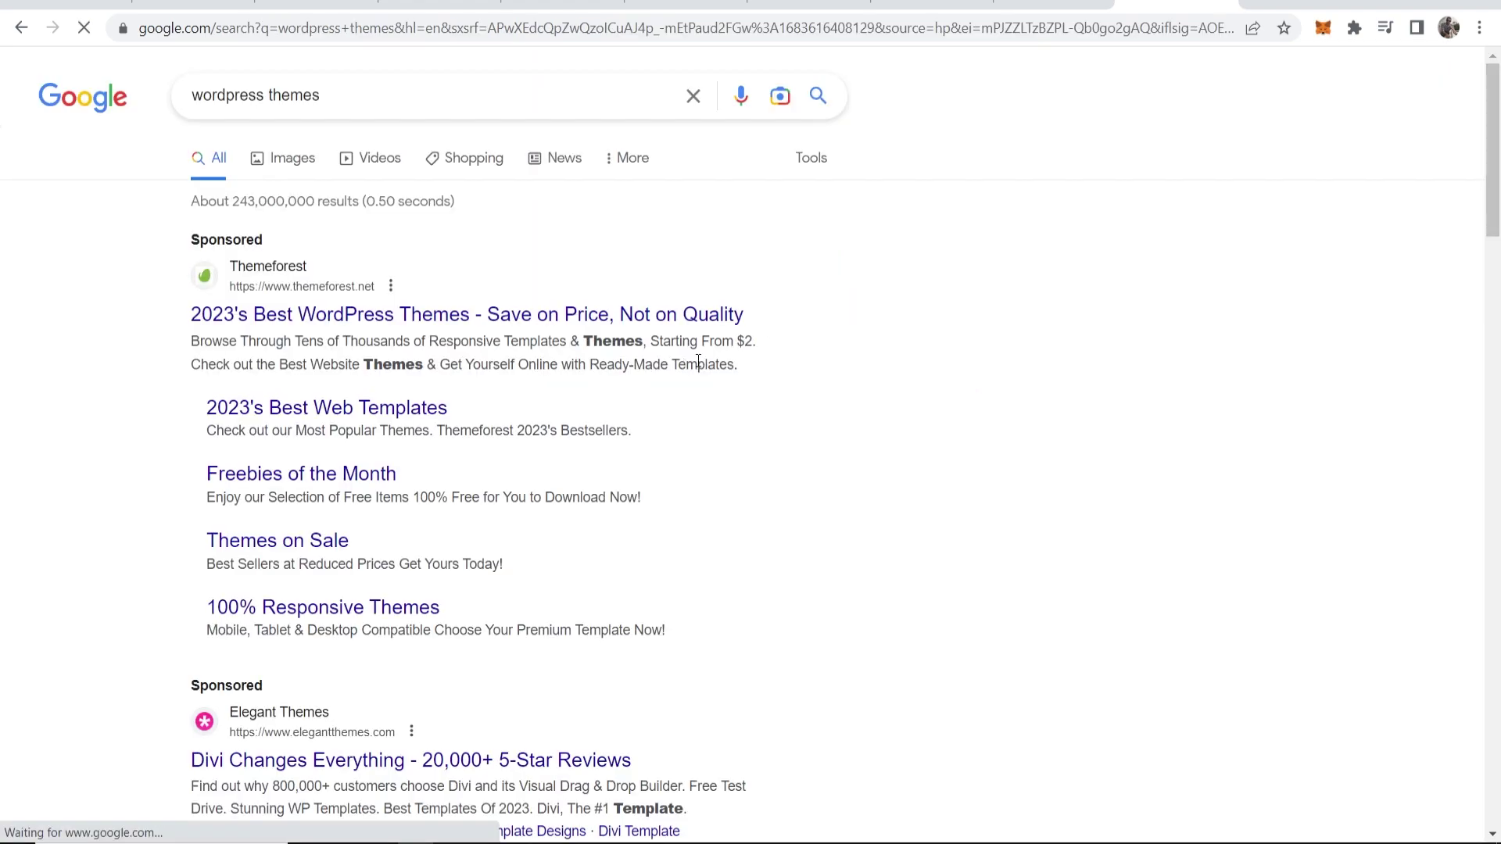
pyautogui.scroll(-5, 513, 422)
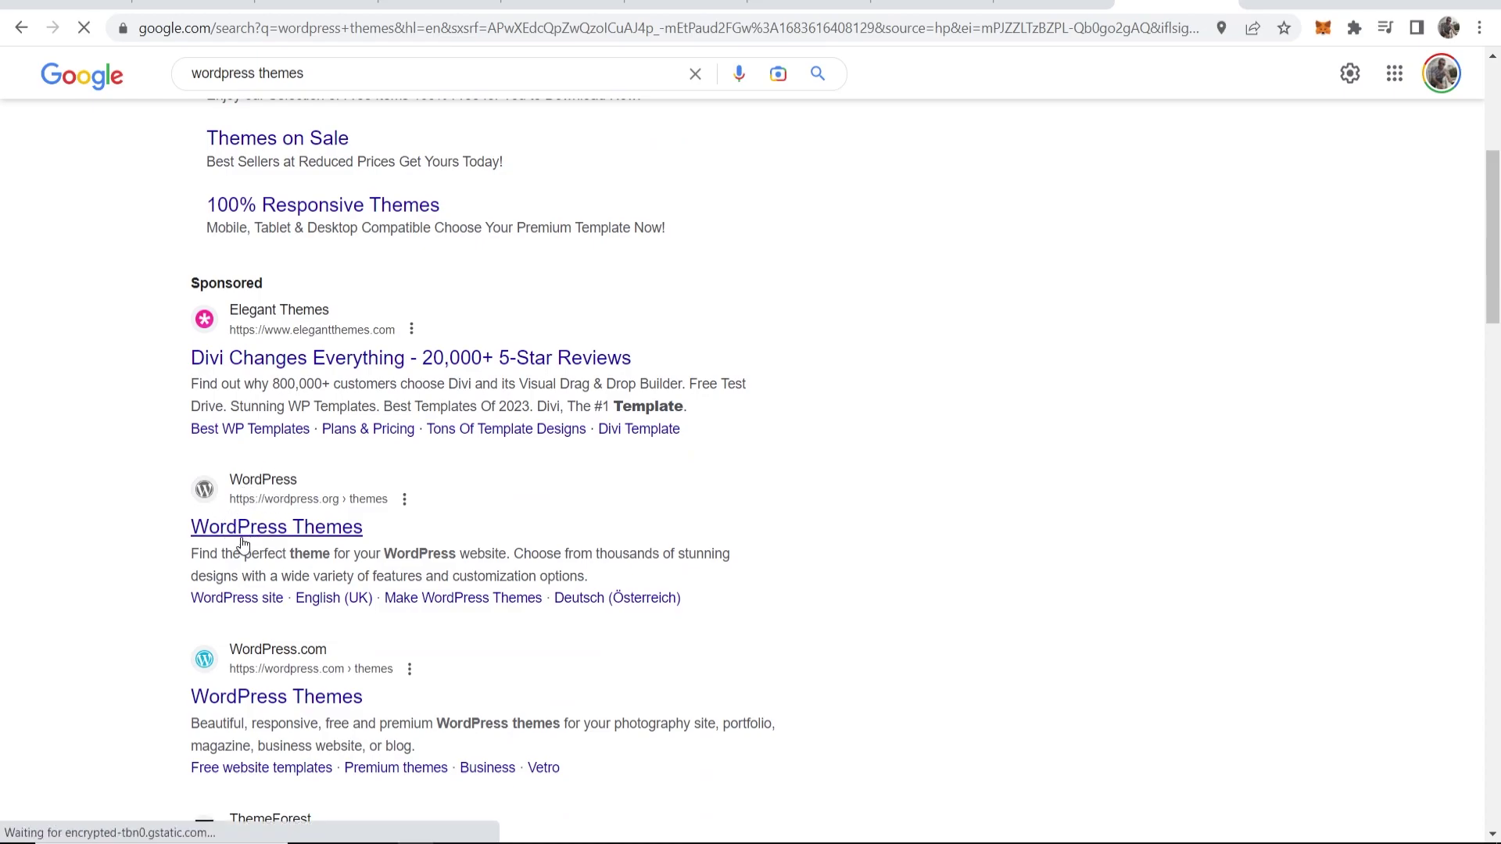
# - Open the official WordPress.org themes directory from the search results
pyautogui.click(243, 545)
pyautogui.scroll(-2, 543, 496)
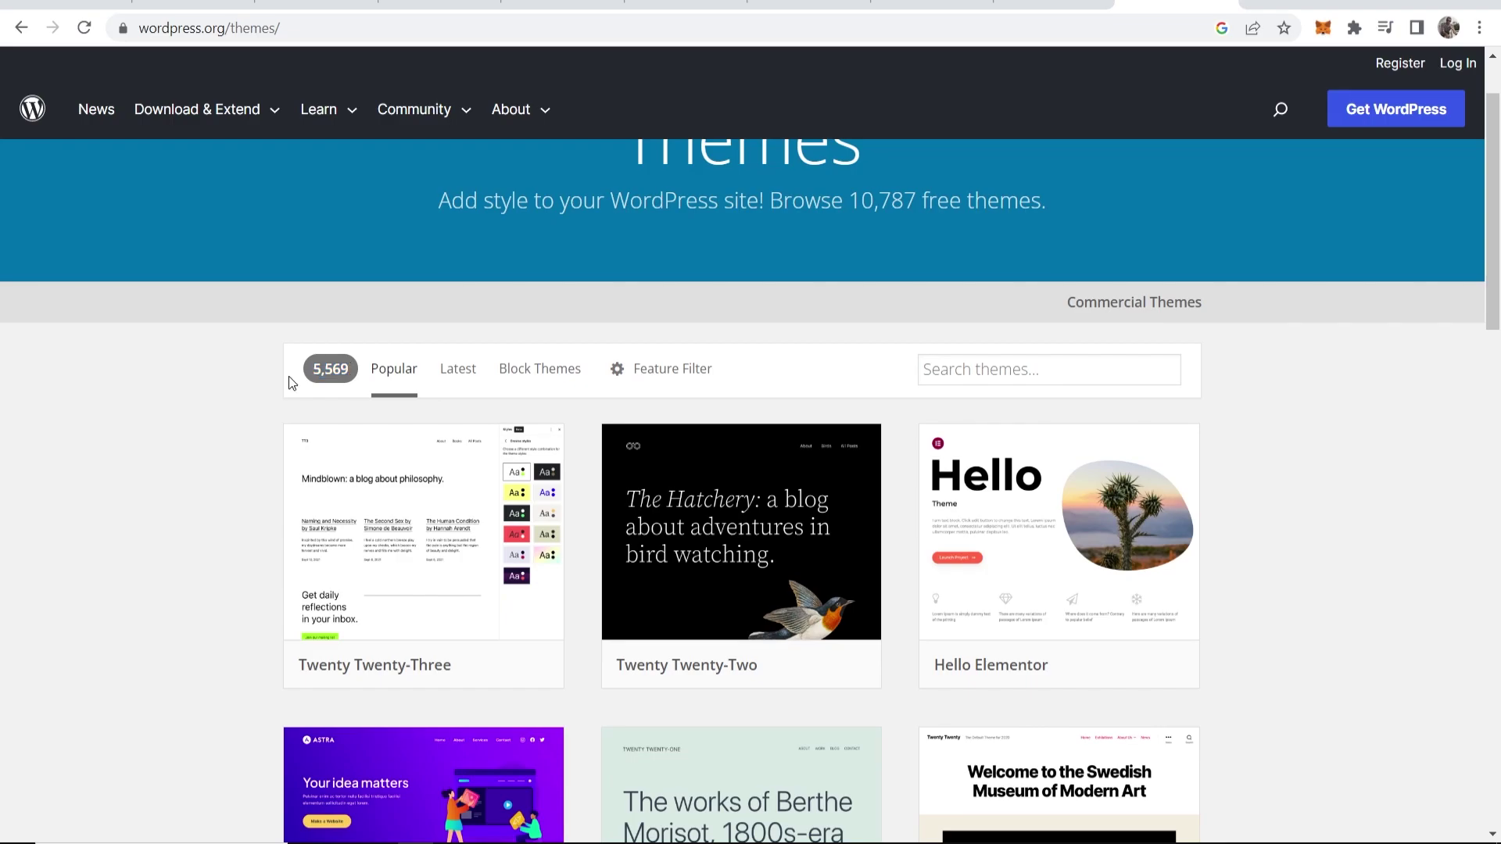
pyautogui.scroll(-8, 586, 430)
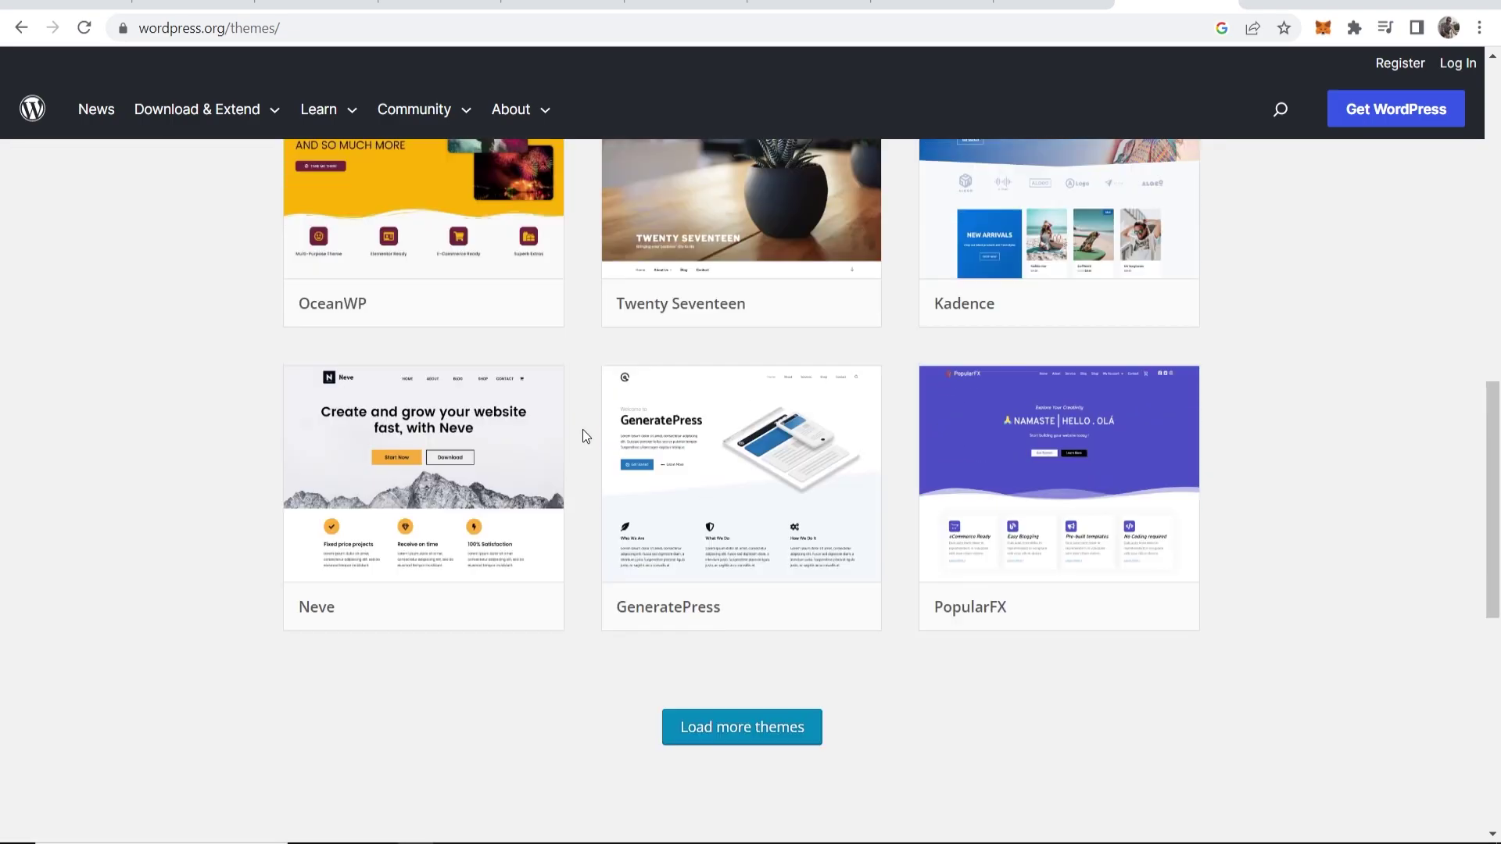
pyautogui.scroll(8, 583, 429)
# - Find the Blogus theme and download it as blogus.1.0.0.27.zip
pyautogui.click(1056, 471)
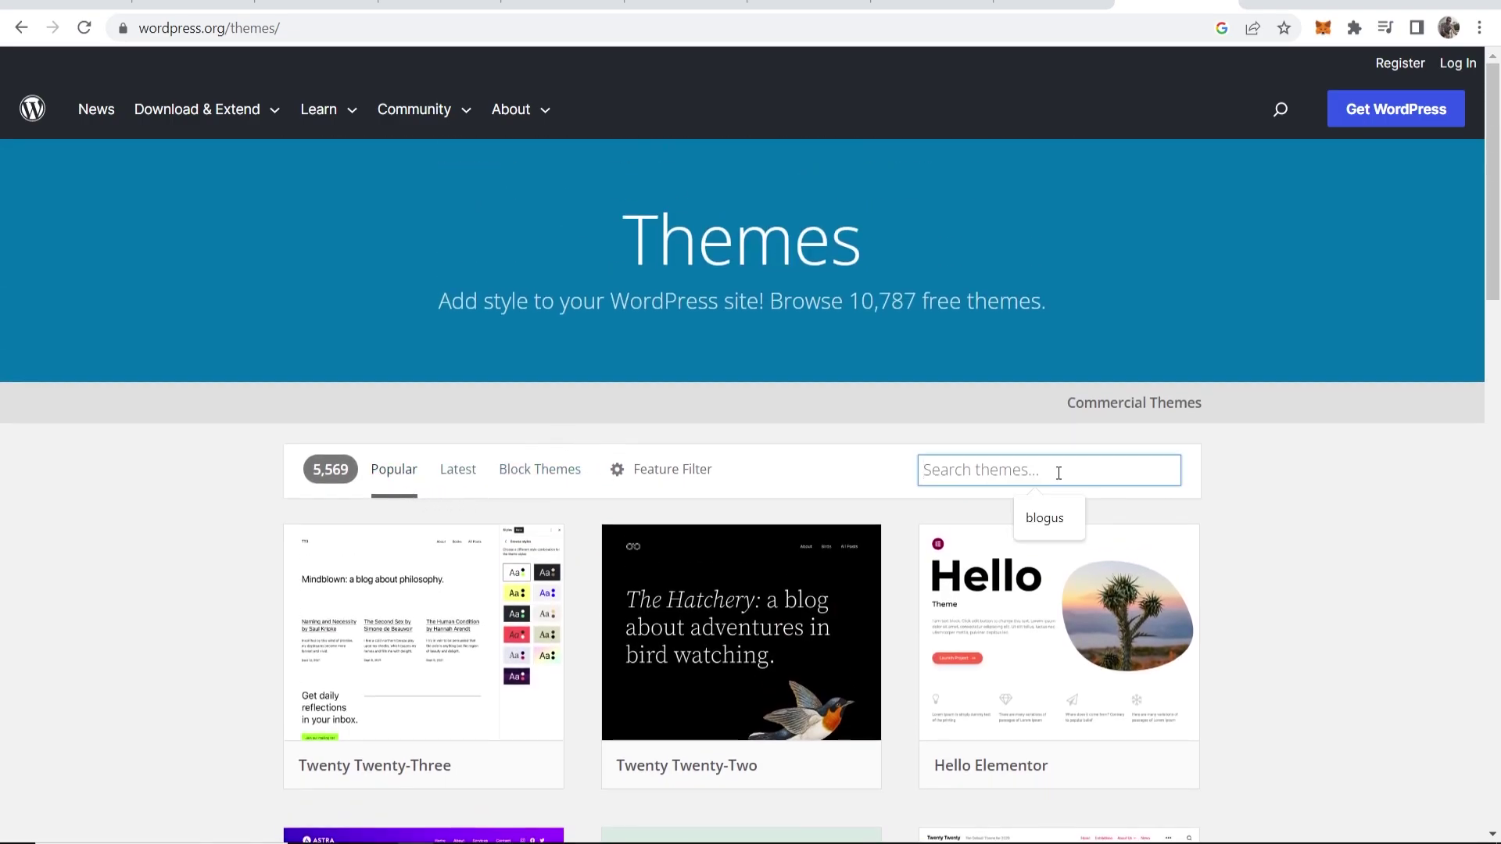
pyautogui.click(1047, 512)
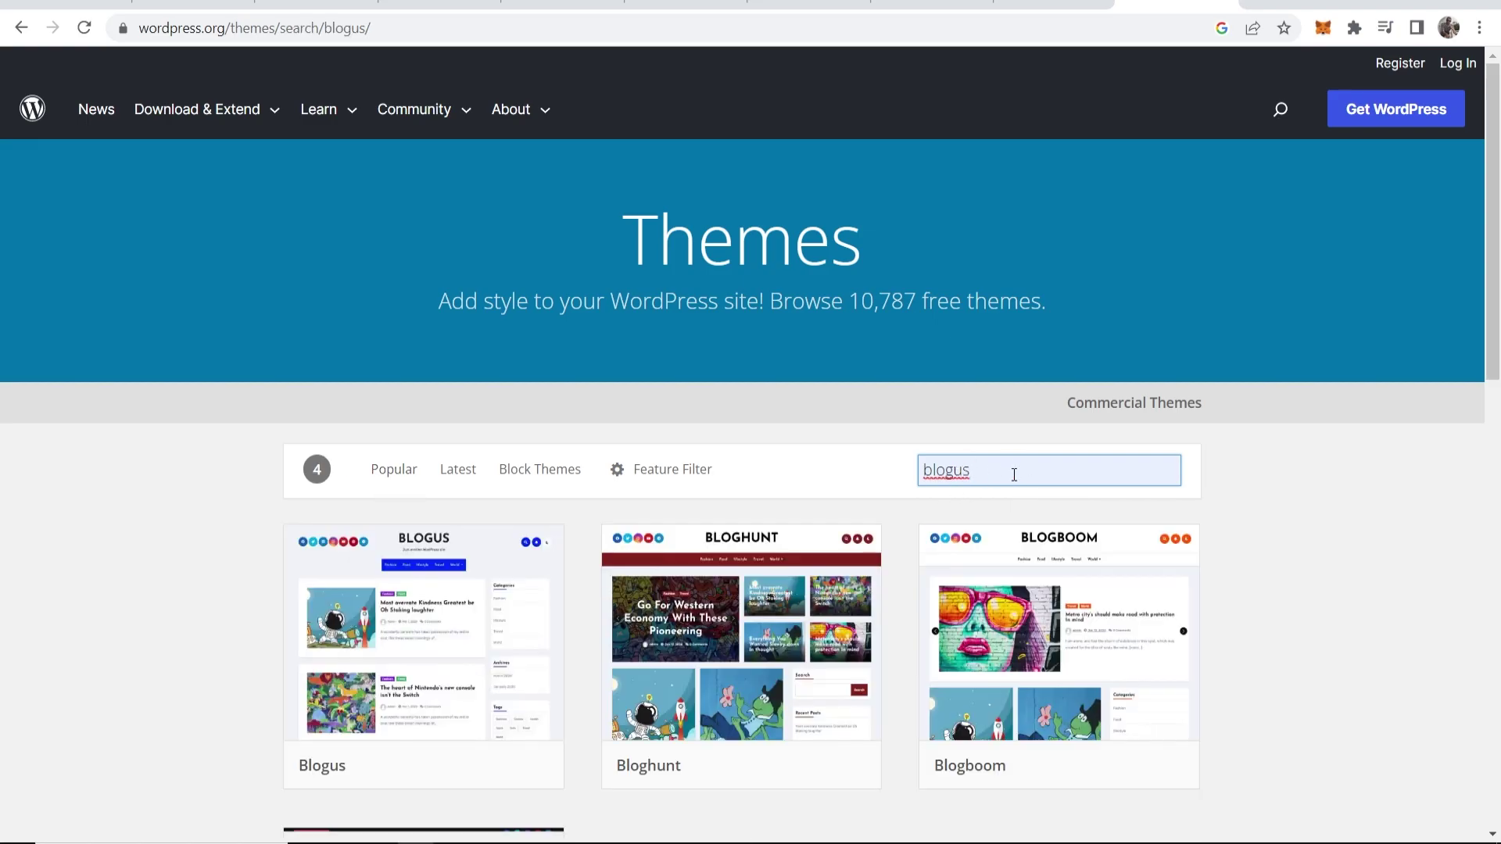
pyautogui.scroll(-1, 1014, 474)
pyautogui.moveTo(448, 495)
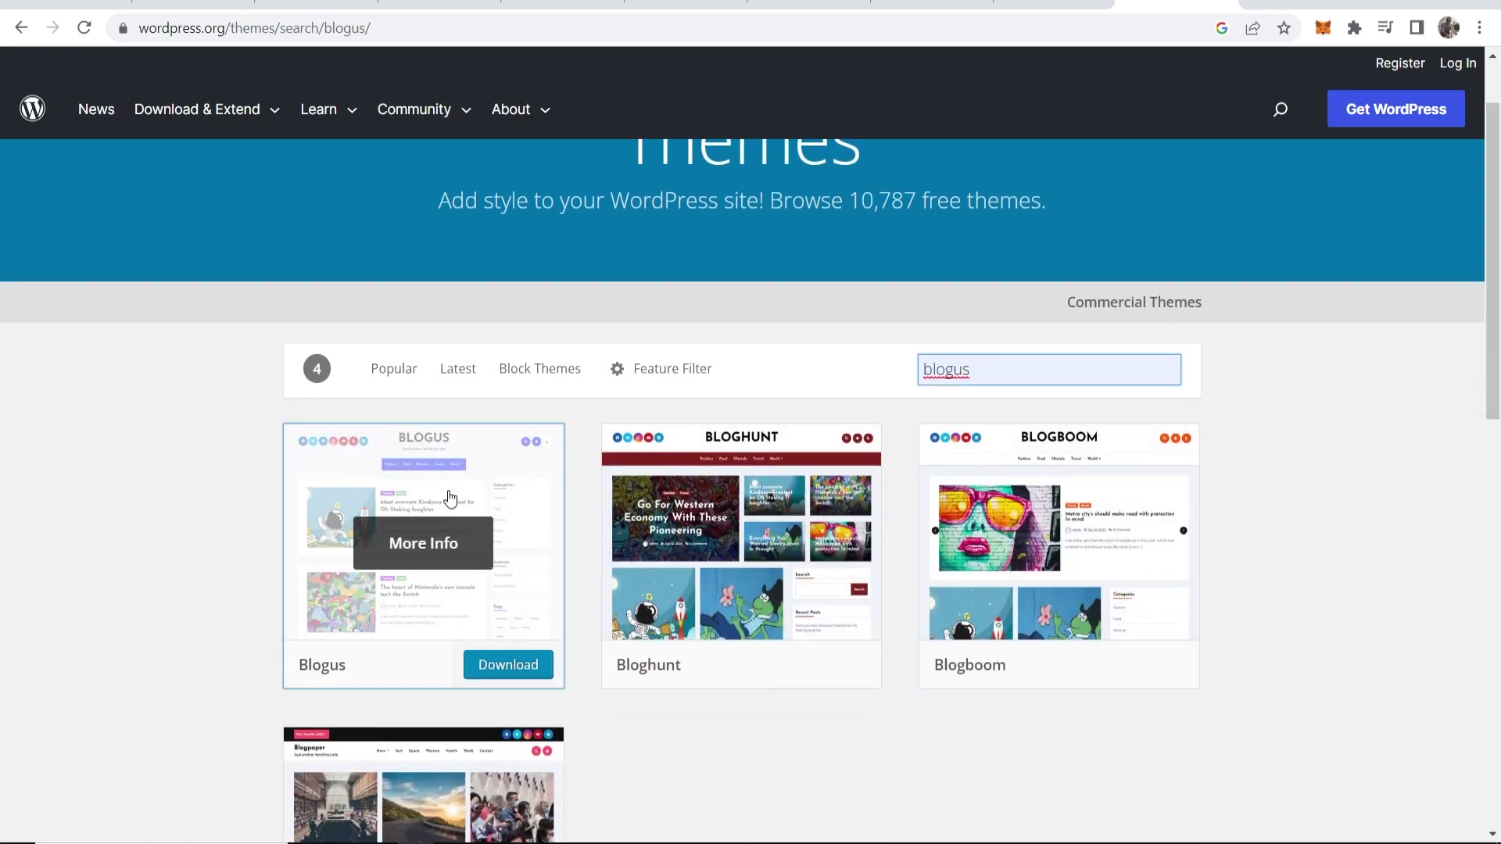
pyautogui.click(497, 671)
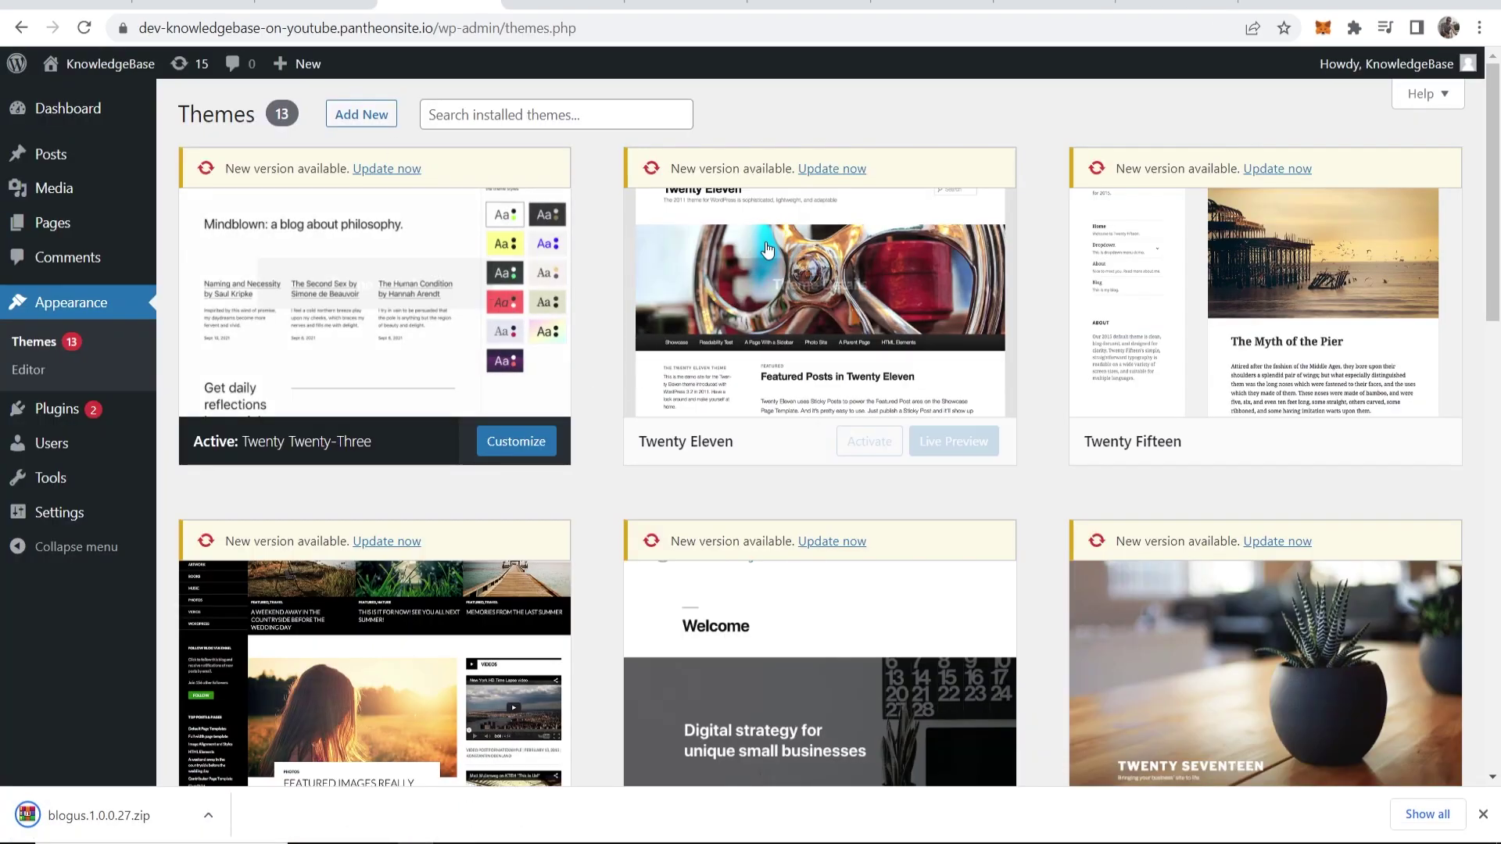
# - Upload blogus.1.0.0.27.zip as a new theme, install it and activate Blogus
pyautogui.click(362, 115)
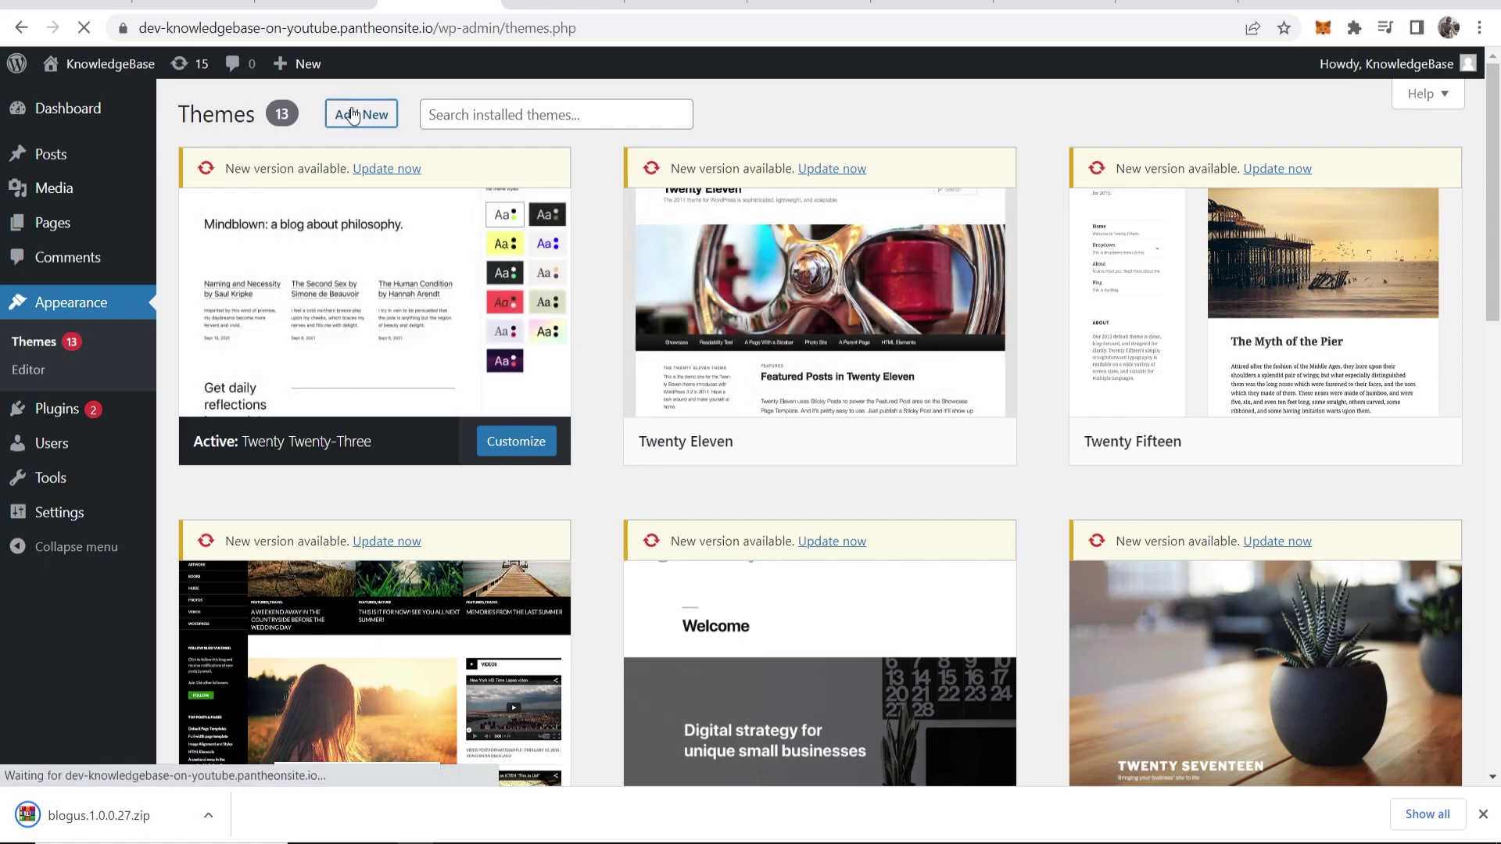
pyautogui.click(362, 116)
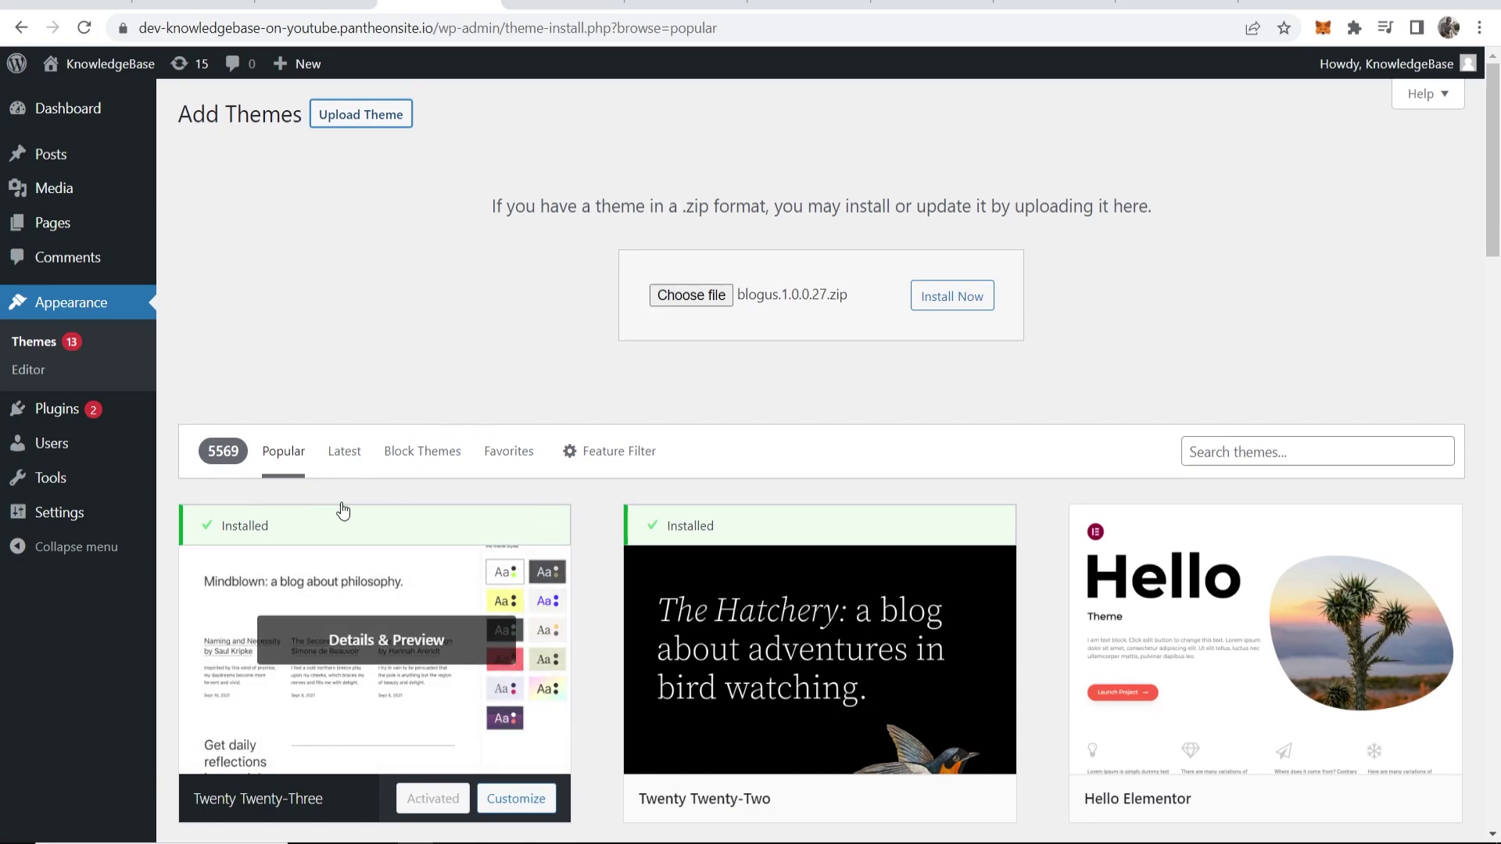
pyautogui.scroll(-1, 258, 479)
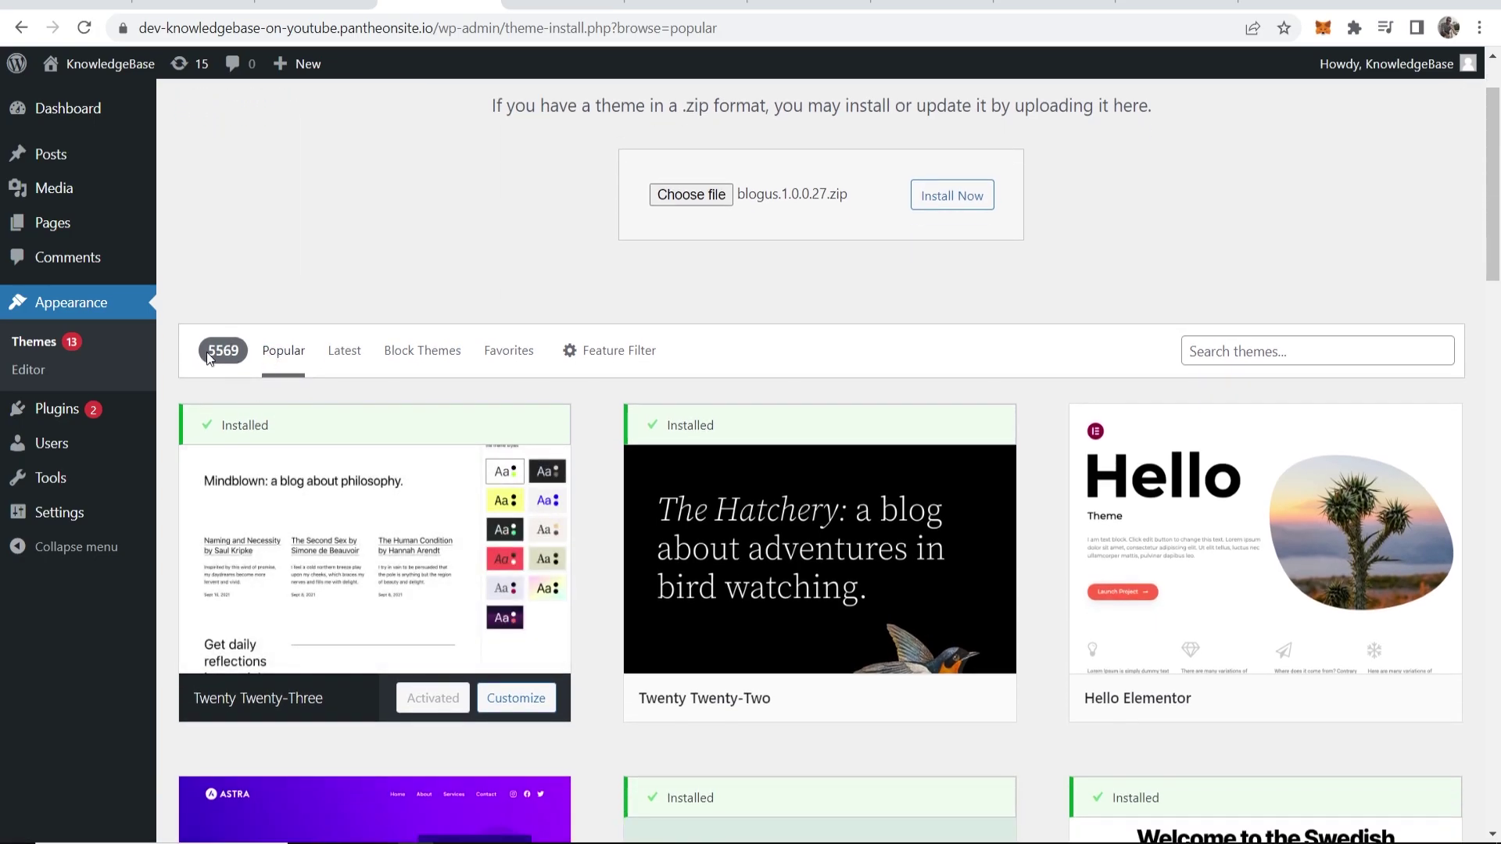
pyautogui.click(966, 205)
pyautogui.click(280, 255)
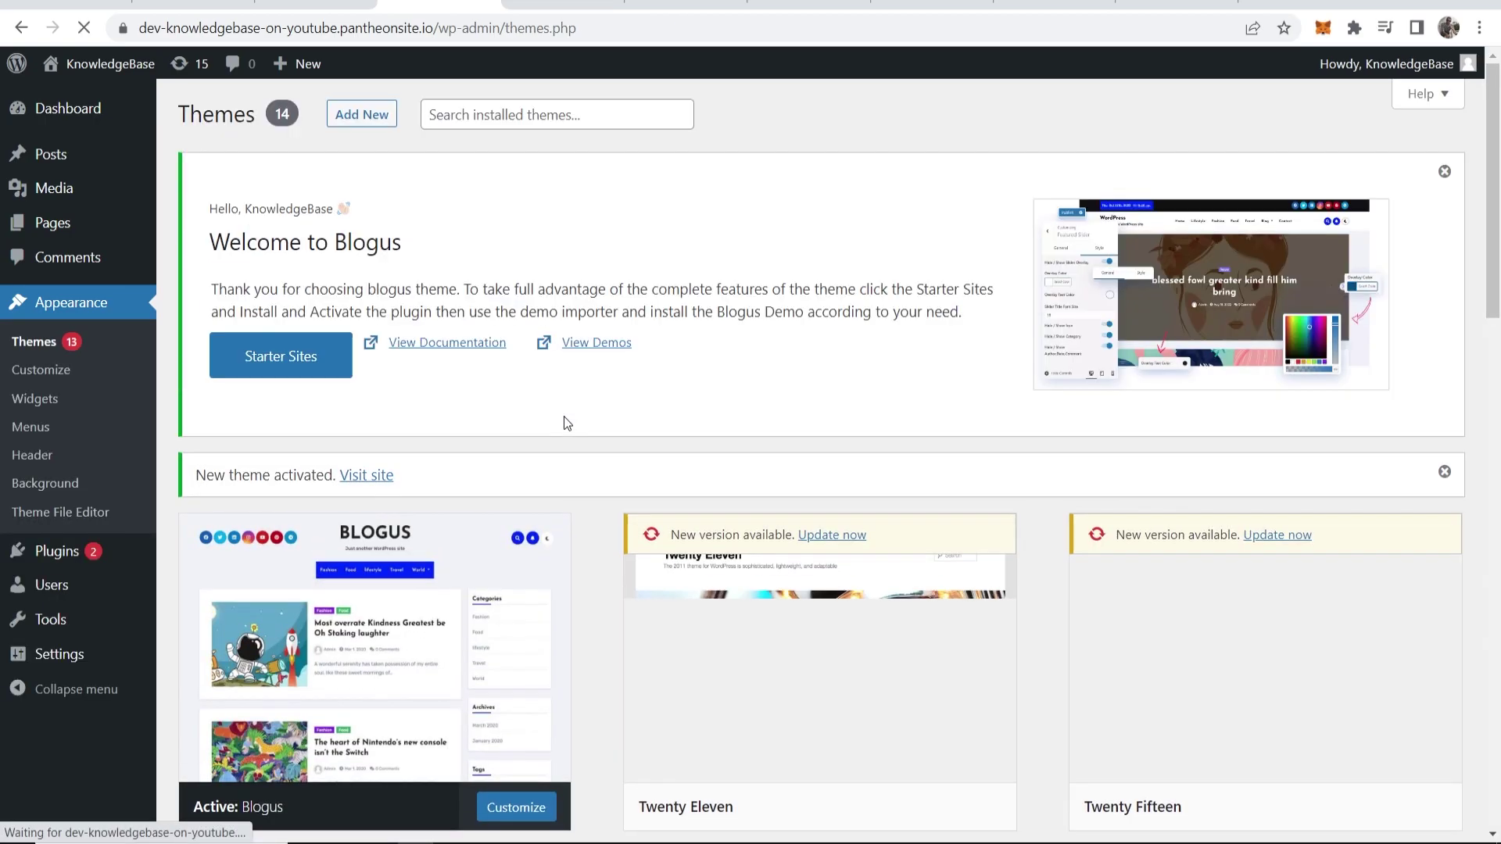
# - Open the live KnowledgeBase home page from the admin bar site menu
pyautogui.moveTo(111, 68)
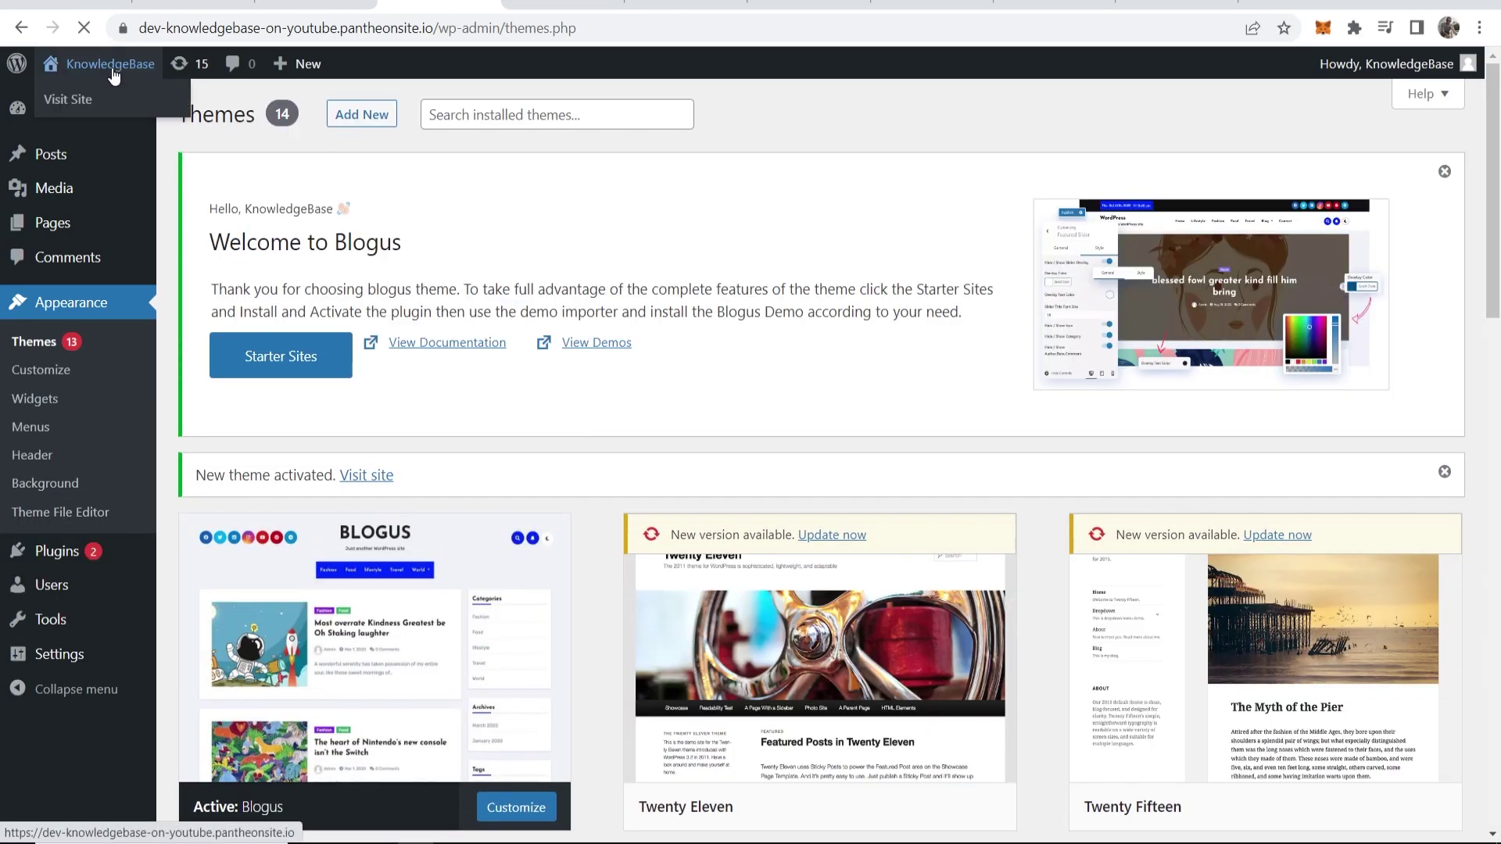
pyautogui.rightClick(74, 105)
pyautogui.click(56, 104)
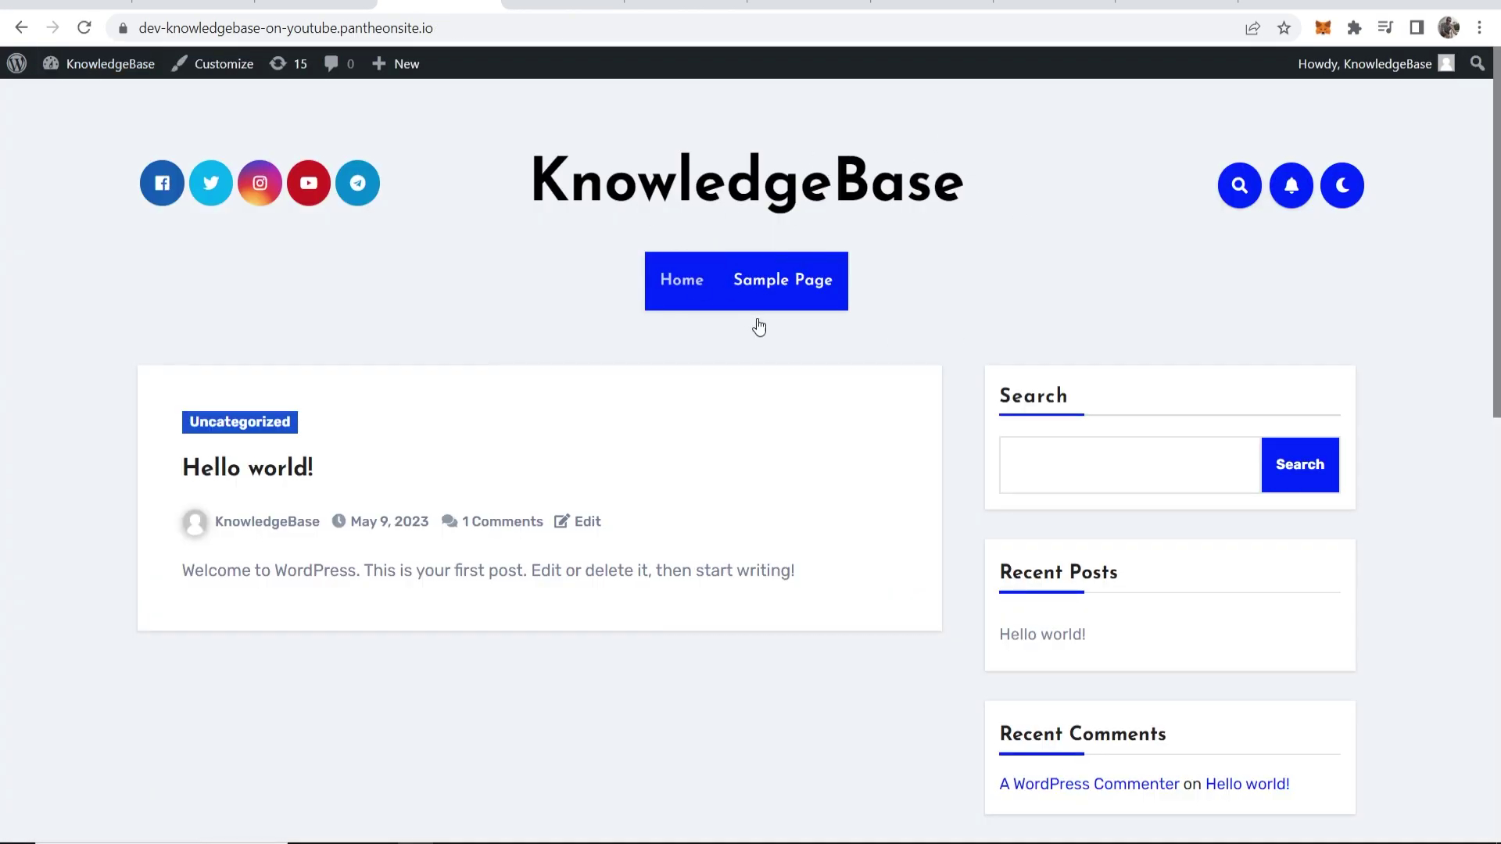
# - Scroll through the Blogus-styled home page with its Hello world! post and sidebar widgets
pyautogui.scroll(-1, 529, 325)
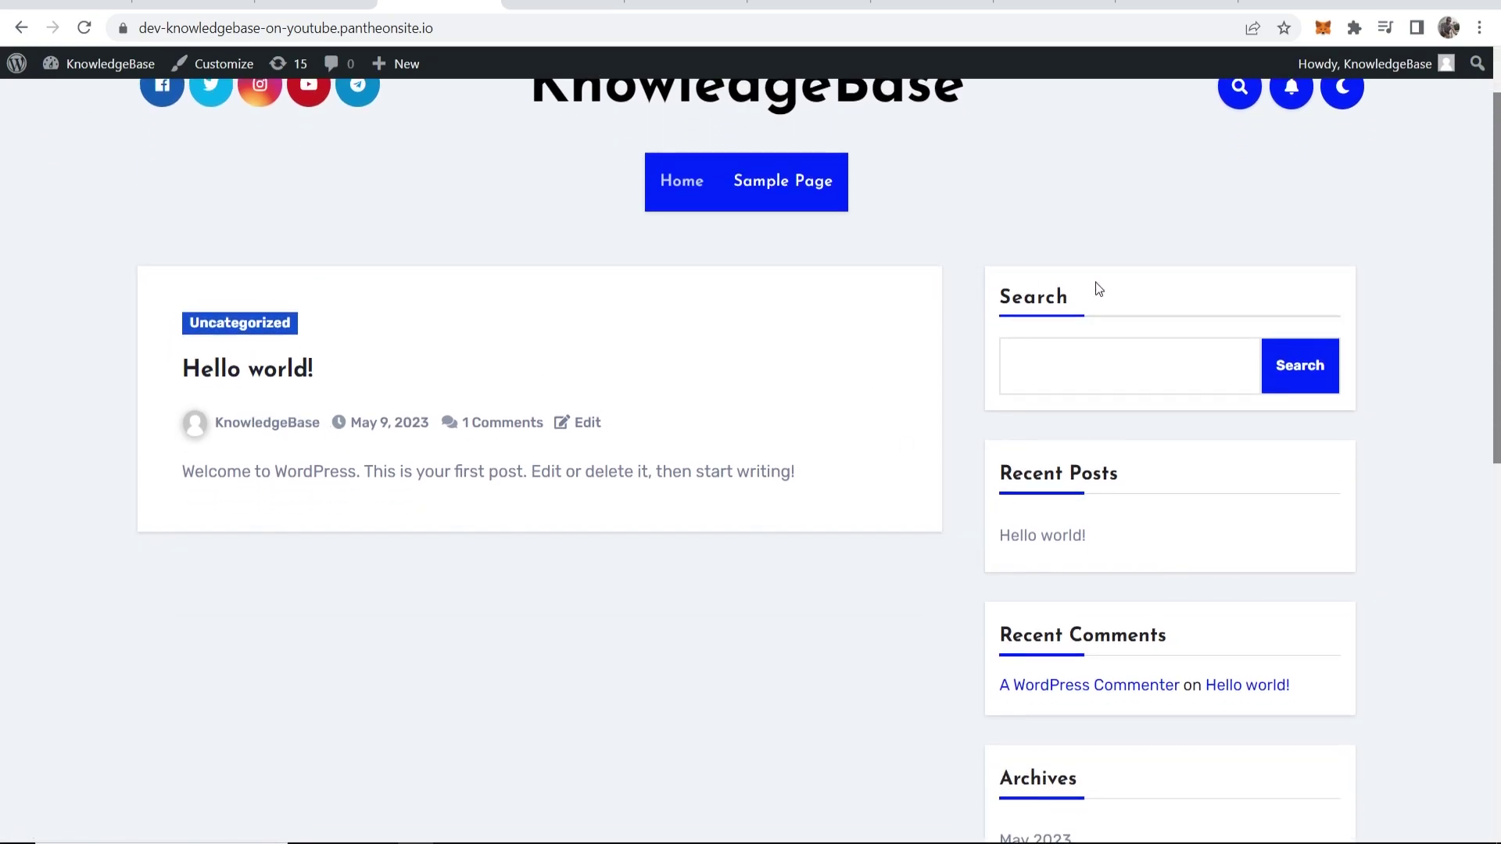
pyautogui.scroll(1, 1095, 283)
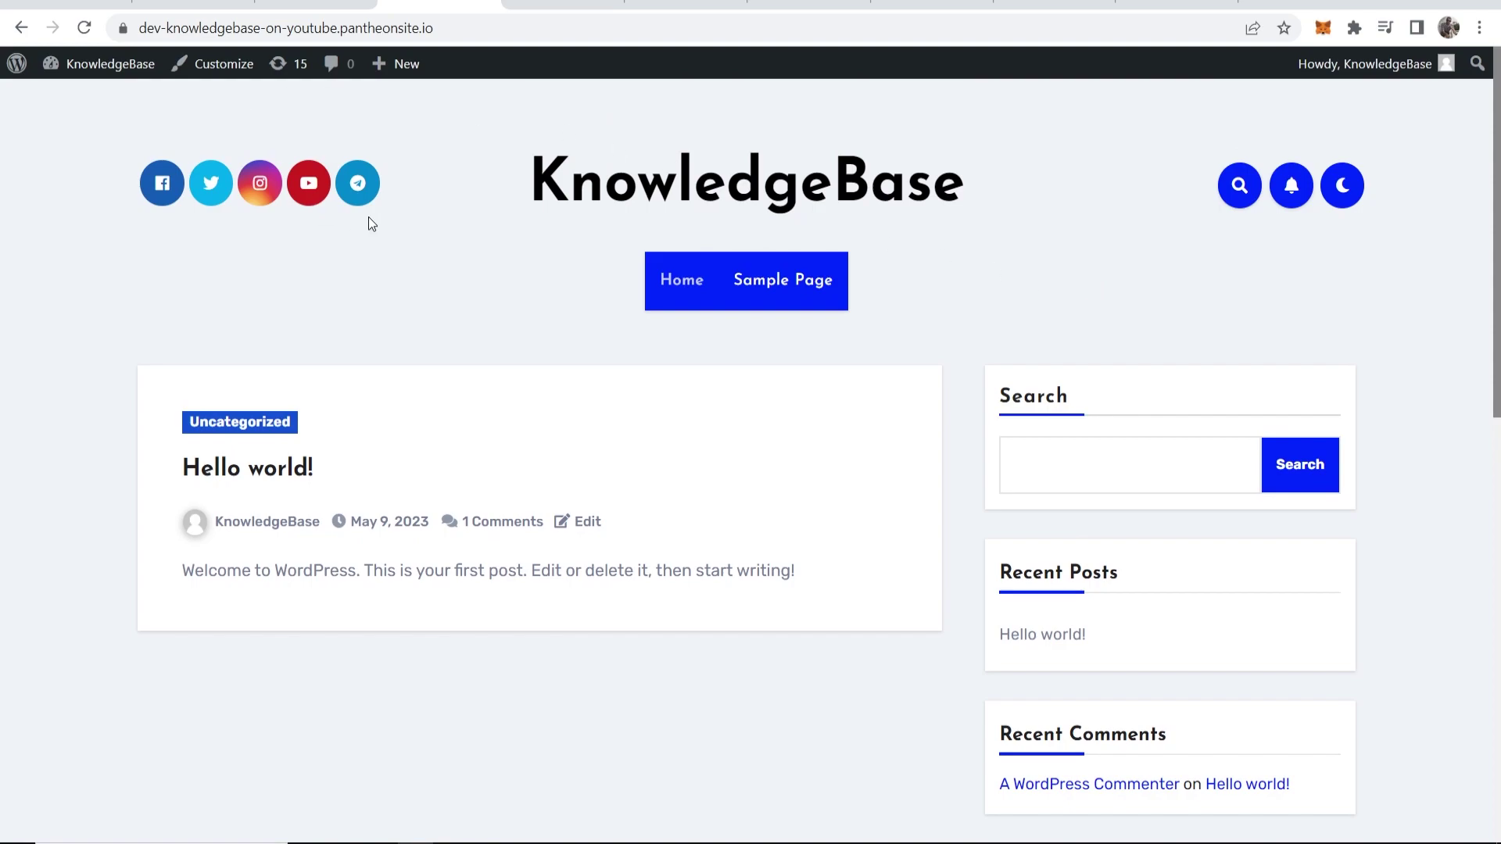